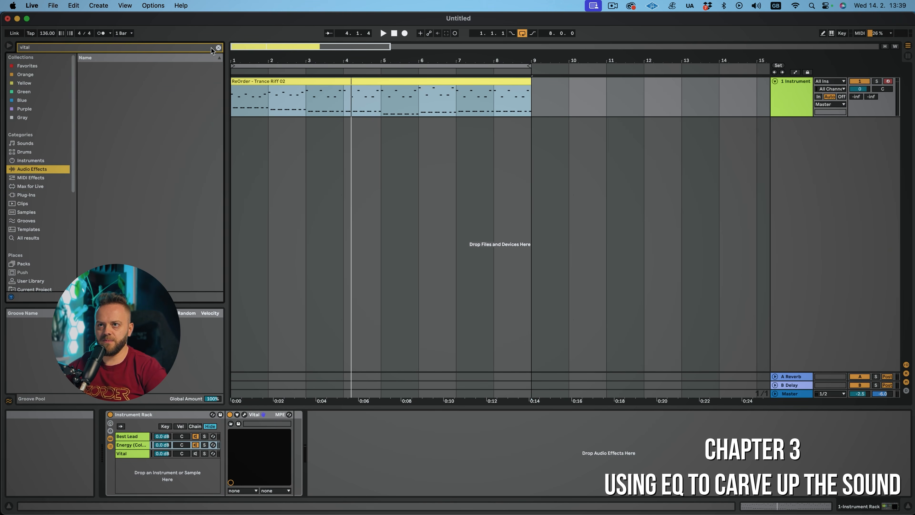
Clear the browser search and load EQ Eight onto the instrument rack chain
{"action": "left_click", "coordinate": [217, 48]}
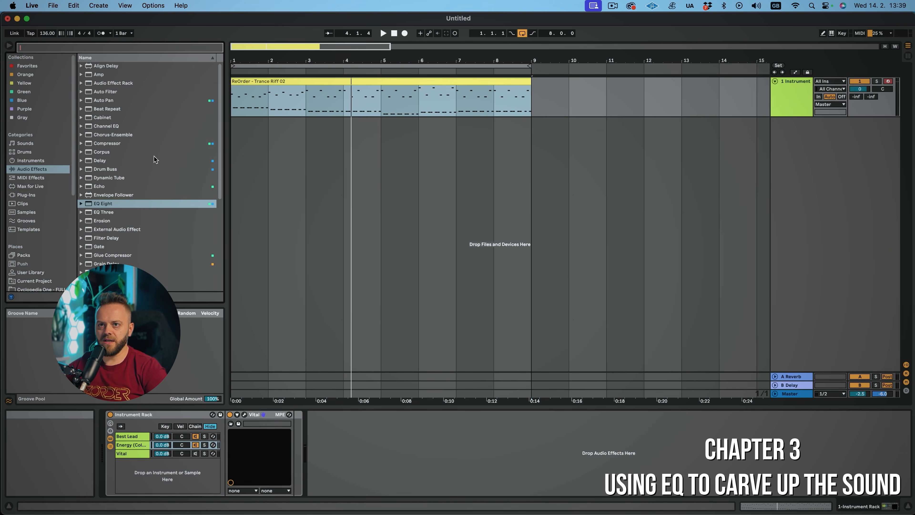
{"action": "double_click", "coordinate": [104, 204]}
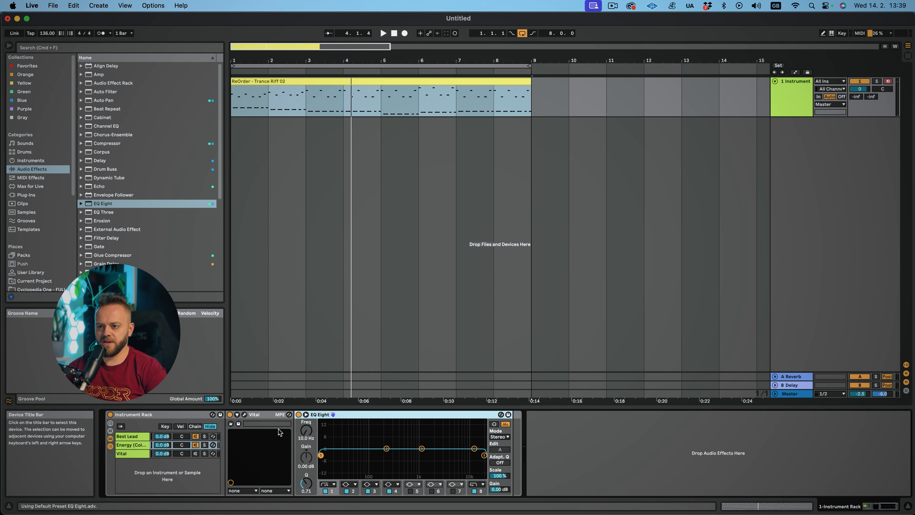
Select the Best Lead chain, start playback, and shape a high-frequency boost band on its EQ Eight
{"action": "left_click", "coordinate": [146, 436]}
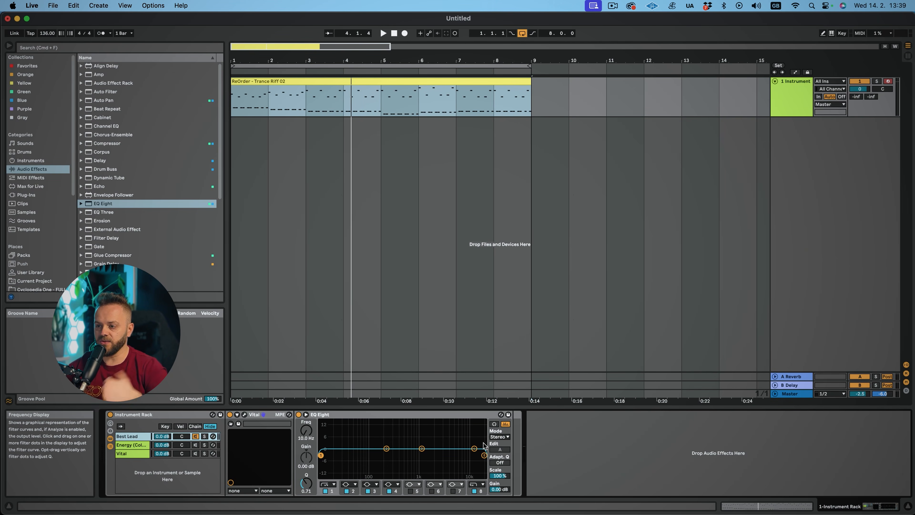
{"action": "key", "text": "space"}
{"action": "left_click_drag", "start_coordinate": [475, 449], "coordinate": [464, 441]}
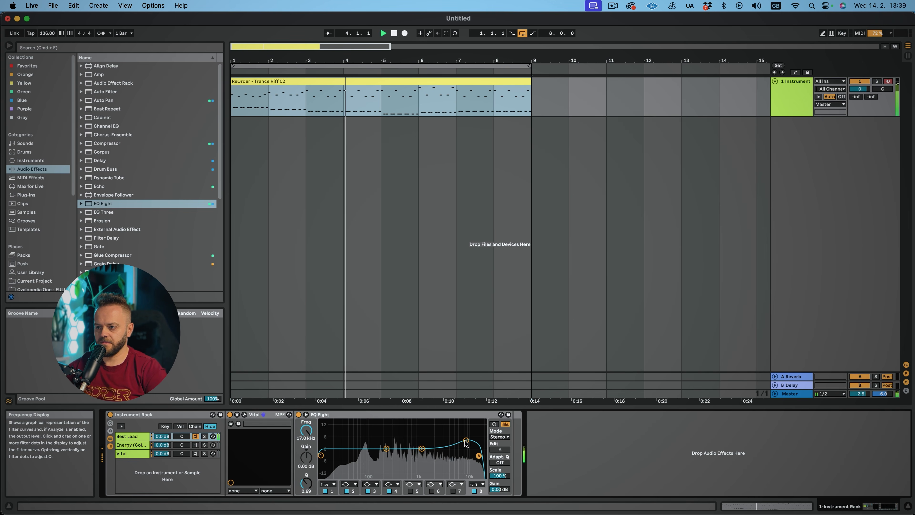
{"action": "left_click_drag", "start_coordinate": [306, 483], "coordinate": [306, 488]}
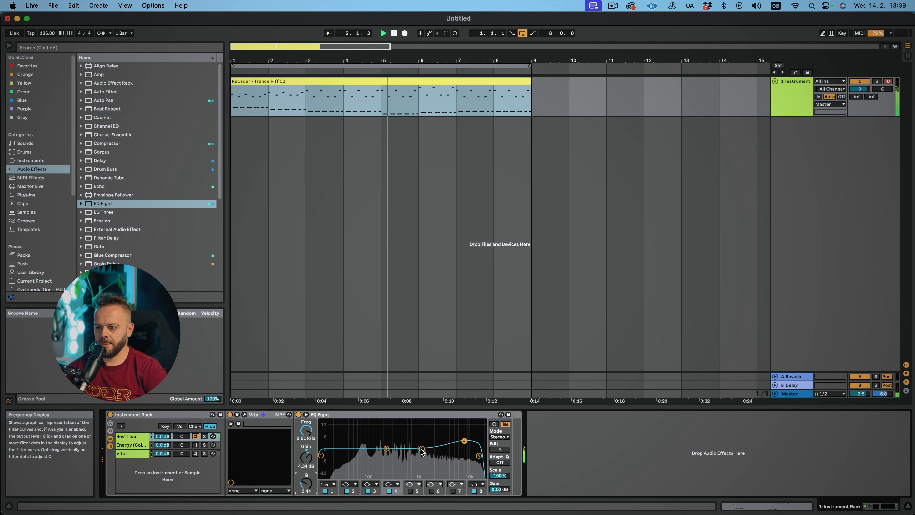
{"action": "left_click_drag", "start_coordinate": [400, 442], "coordinate": [405, 442]}
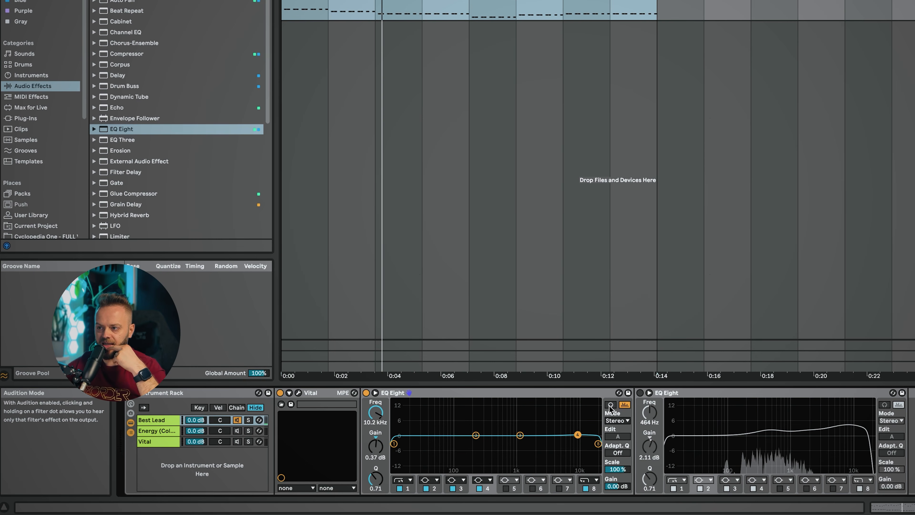
Enable Audition mode and sweep a heavily boosted band 4 across the spectrum to about 408 Hz
{"action": "left_click", "coordinate": [611, 405]}
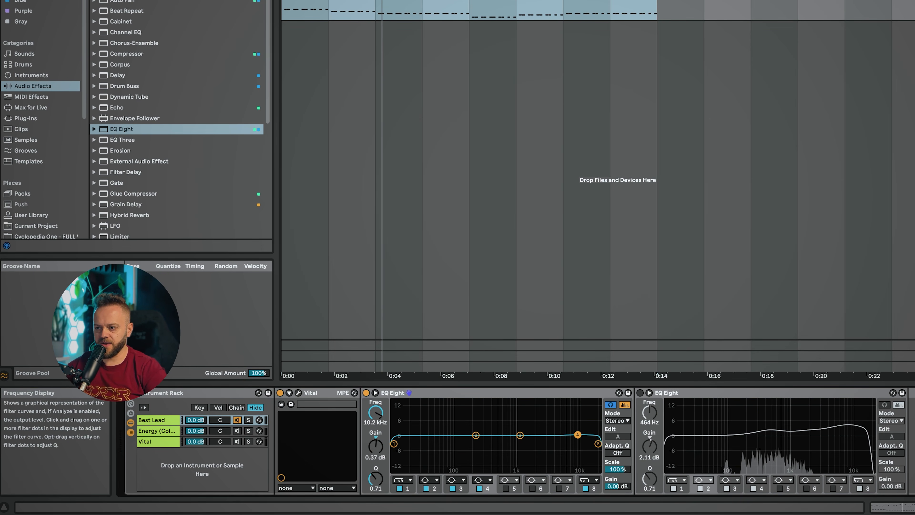
{"action": "left_click_drag", "start_coordinate": [577, 434], "coordinate": [539, 434]}
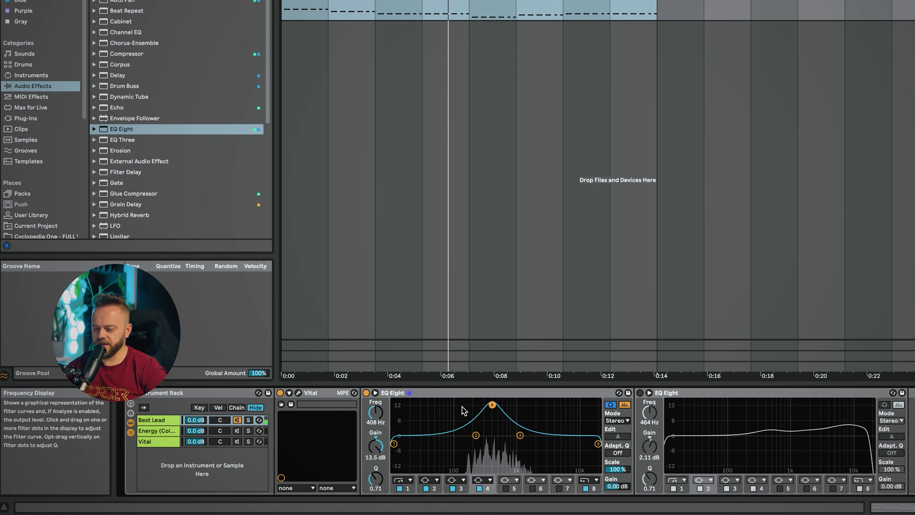
Activate the second EQ Eight, bypass the first one, and restart playback to compare
{"action": "left_click", "coordinate": [640, 393]}
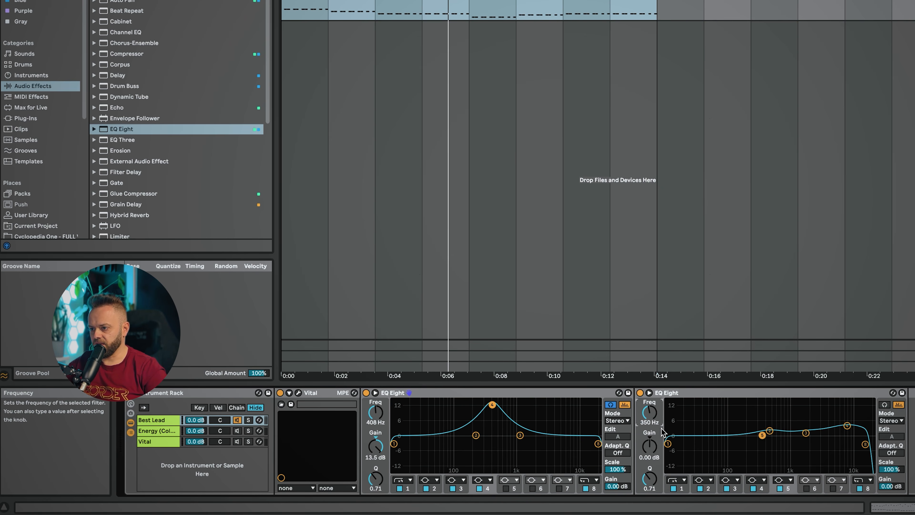
{"action": "left_click", "coordinate": [367, 393]}
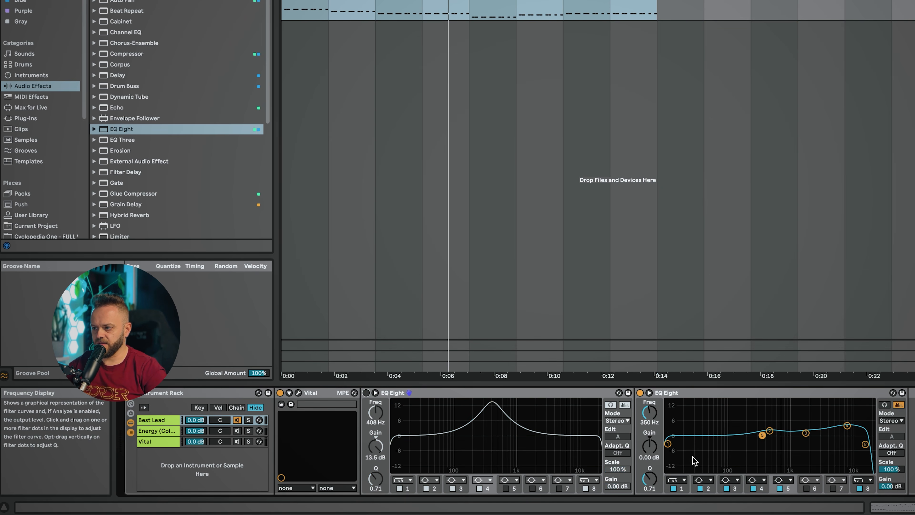
{"action": "key", "text": "space"}
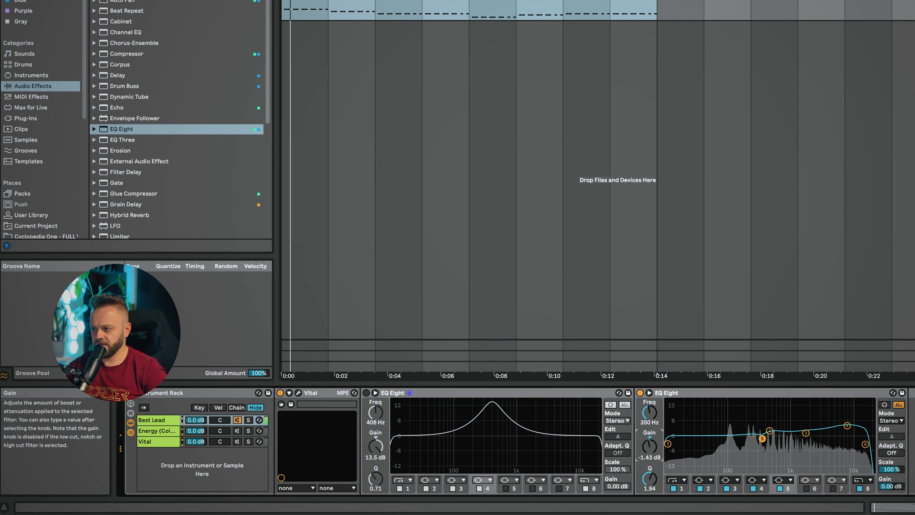
Lower the second EQ Eight's selected band gain to -1.43 dB and toggle the device off and on to compare
{"action": "left_click_drag", "start_coordinate": [648, 446], "coordinate": [648, 450]}
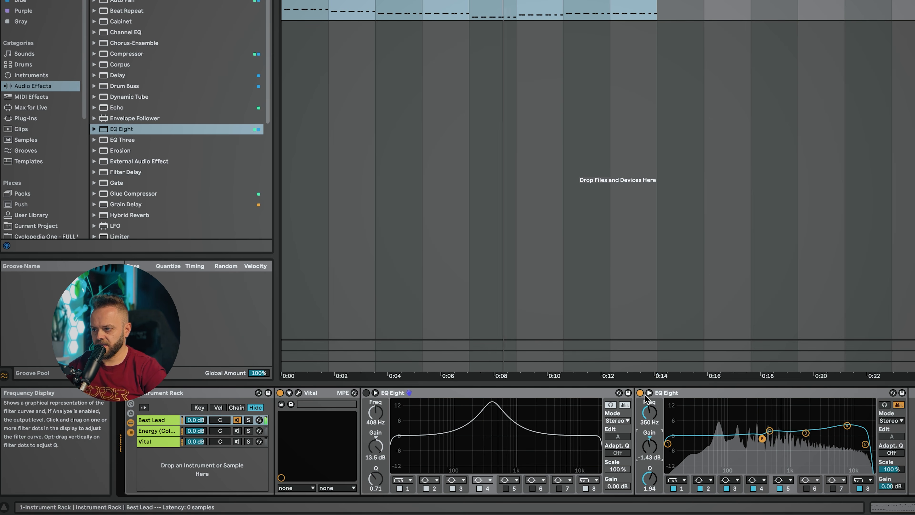
{"action": "left_click", "coordinate": [641, 393]}
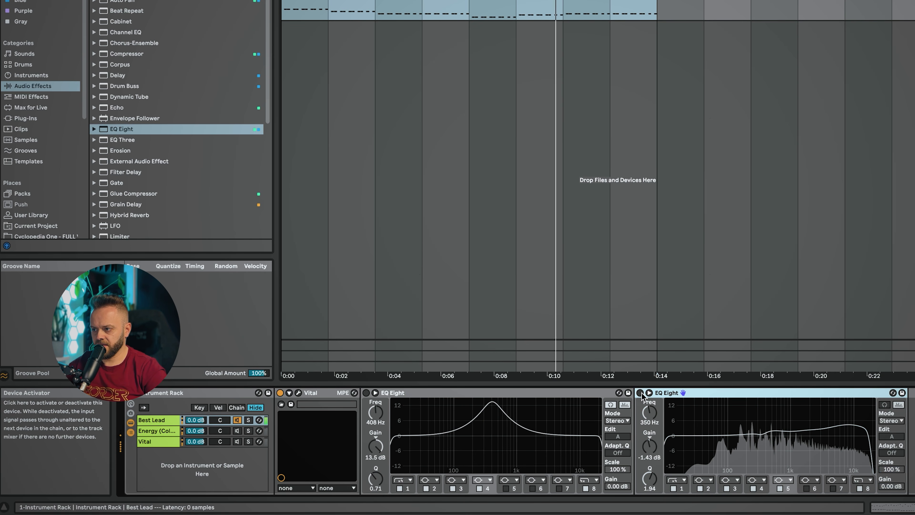
{"action": "left_click", "coordinate": [641, 393]}
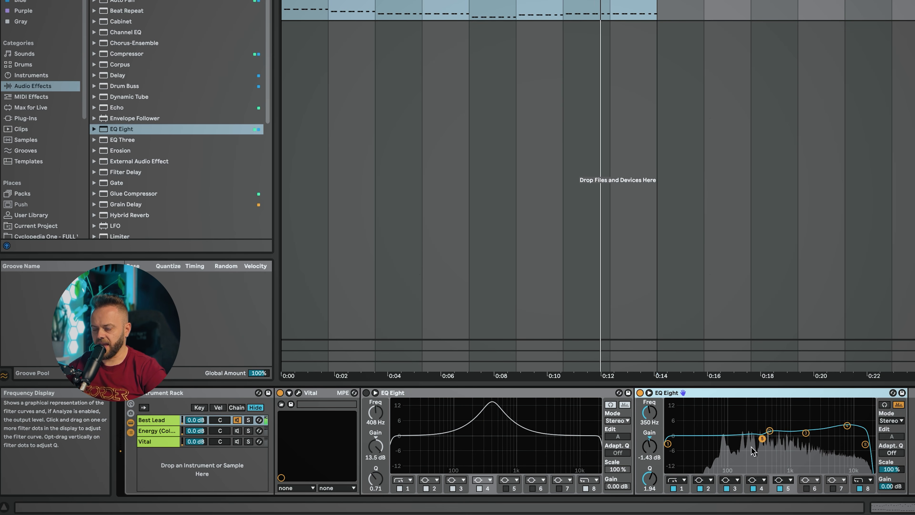
Delete the first EQ Eight from the chain
{"action": "left_click", "coordinate": [415, 392]}
{"action": "key", "text": "Delete"}
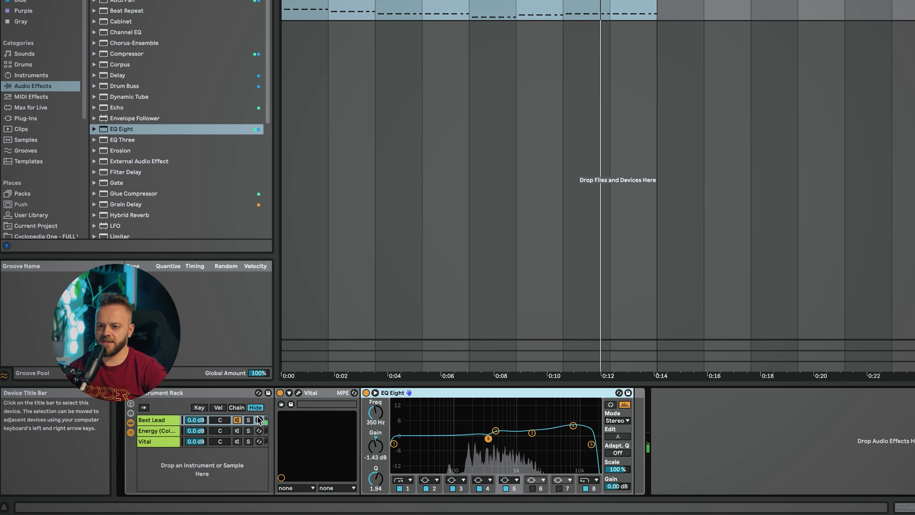
Select the Energy chain, then switch between chains and toggle band 7 on the EQ Eight
{"action": "left_click", "coordinate": [237, 431]}
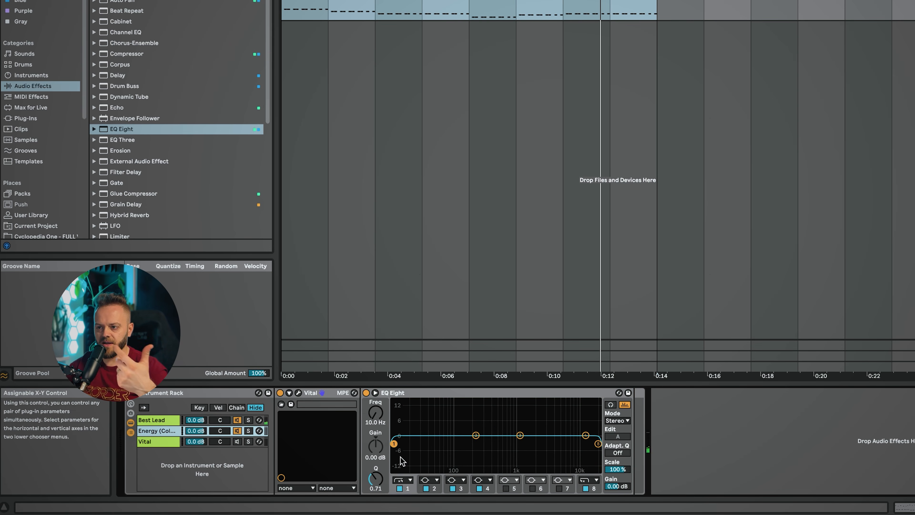
{"action": "left_click", "coordinate": [176, 421]}
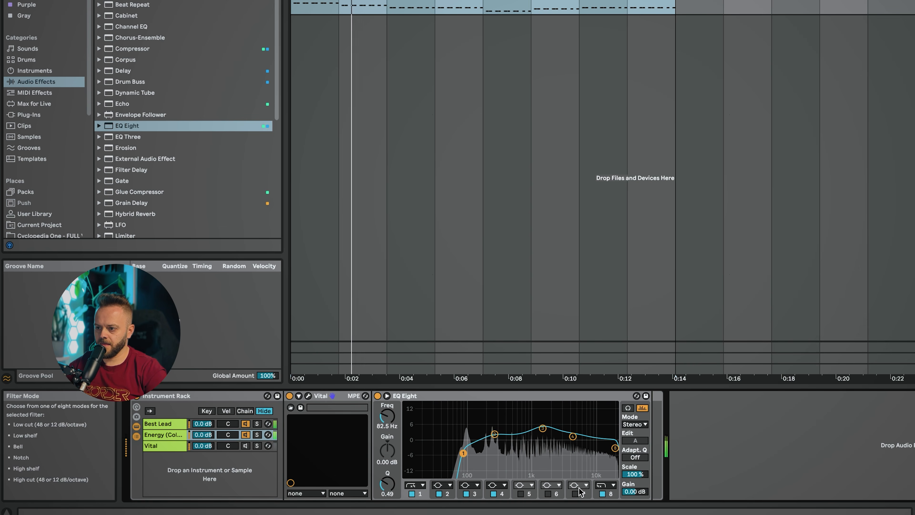
{"action": "left_click", "coordinate": [576, 494]}
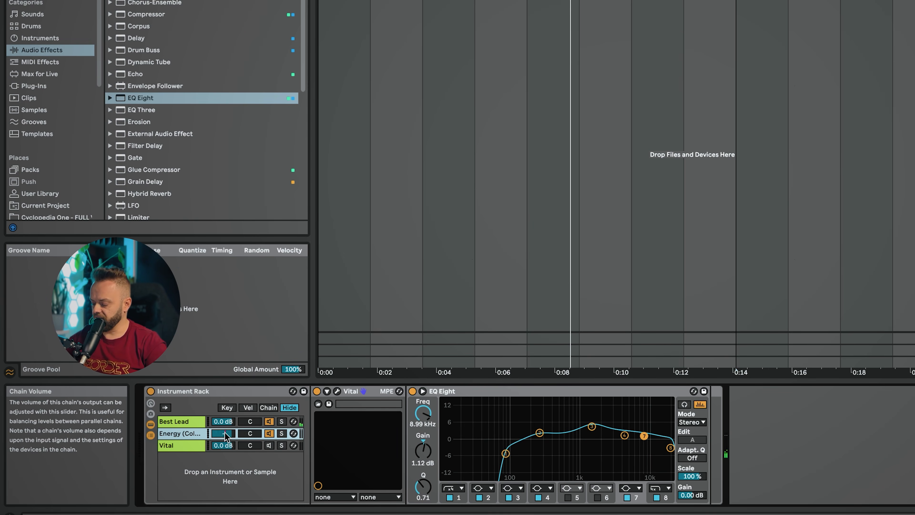
Lower the Energy chain's volume to -1.0 dB and audition the result
{"action": "left_click_drag", "start_coordinate": [224, 435], "coordinate": [224, 438]}
{"action": "key", "text": "space"}
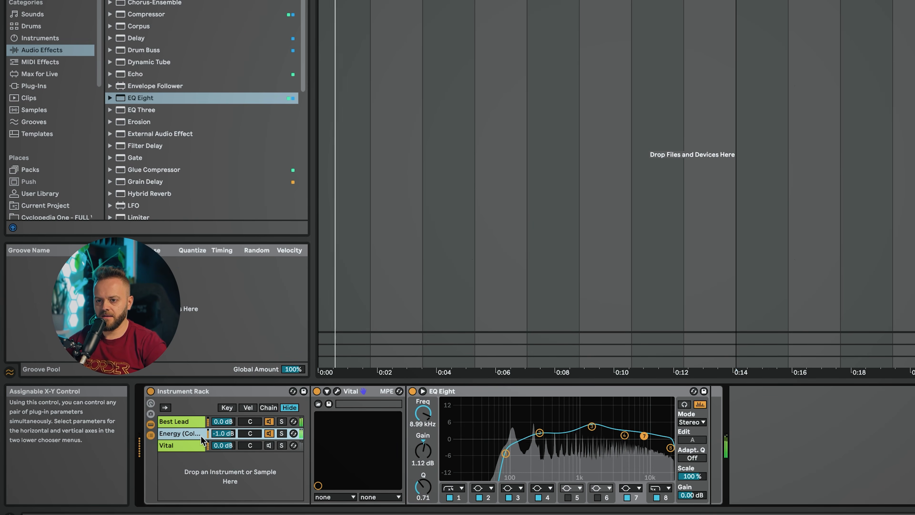
{"action": "left_click", "coordinate": [413, 392]}
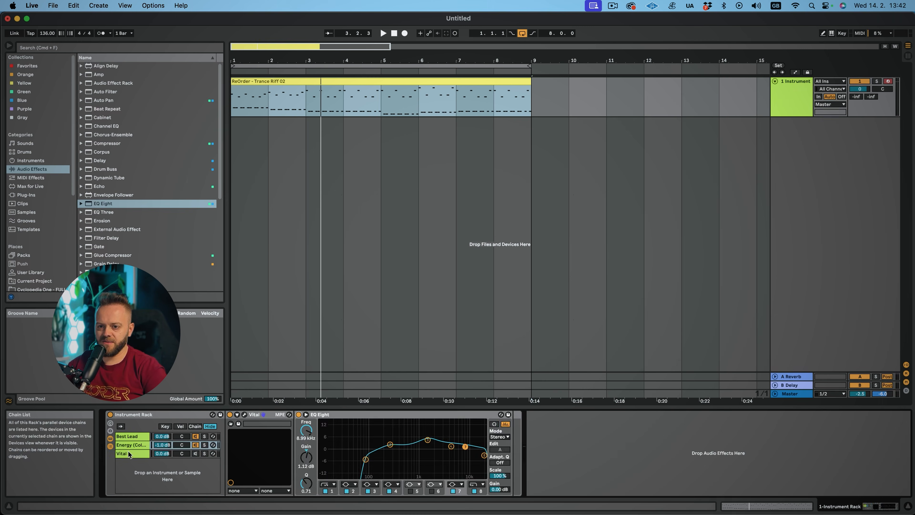
{"action": "left_click", "coordinate": [128, 453]}
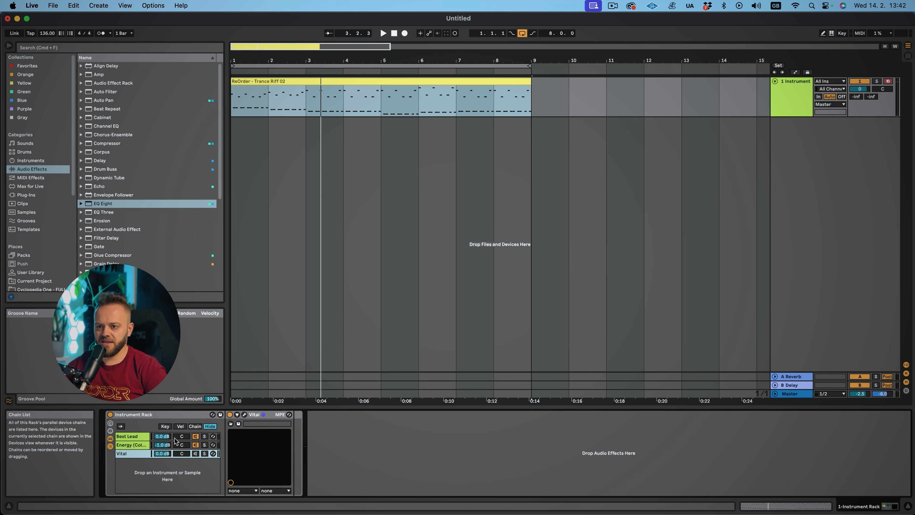
Open the Vital plugin window, load the LEAD - Detuned Saw preset, and close the window
{"action": "left_click", "coordinate": [245, 416]}
{"action": "left_click", "coordinate": [580, 150]}
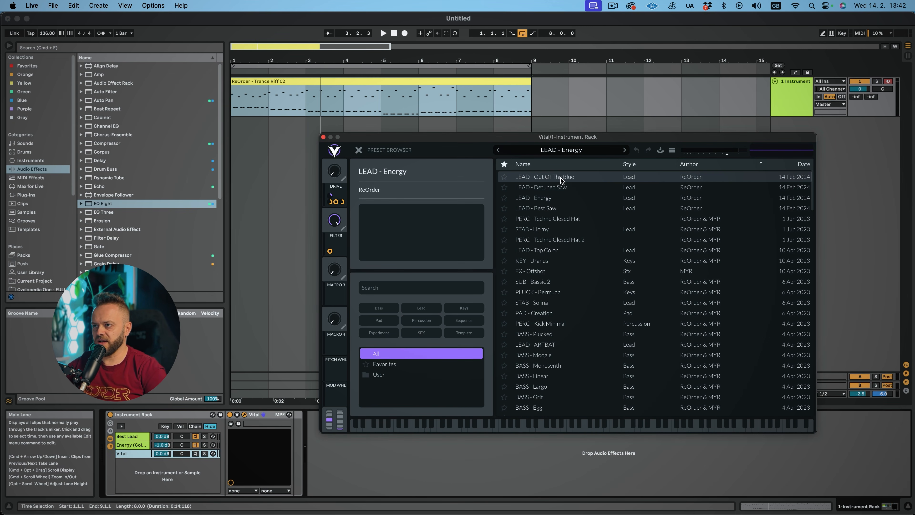
{"action": "left_click", "coordinate": [562, 187]}
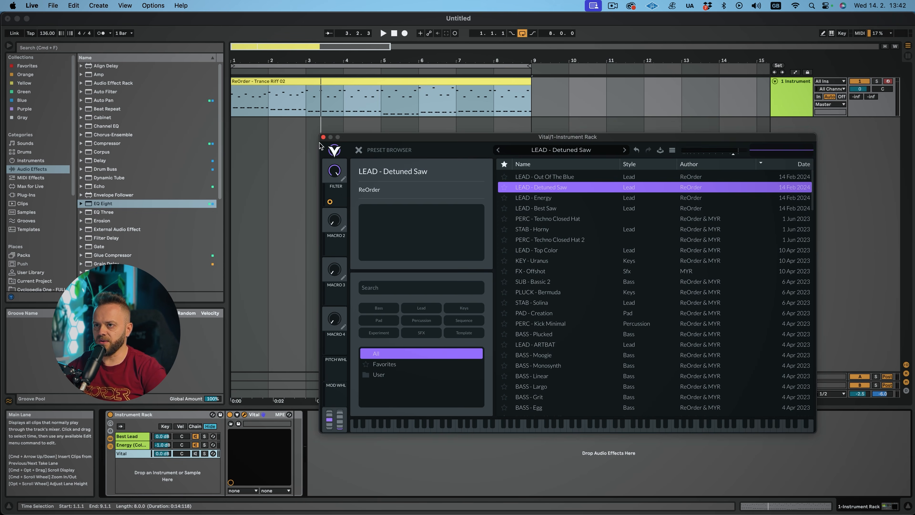
{"action": "left_click", "coordinate": [323, 138]}
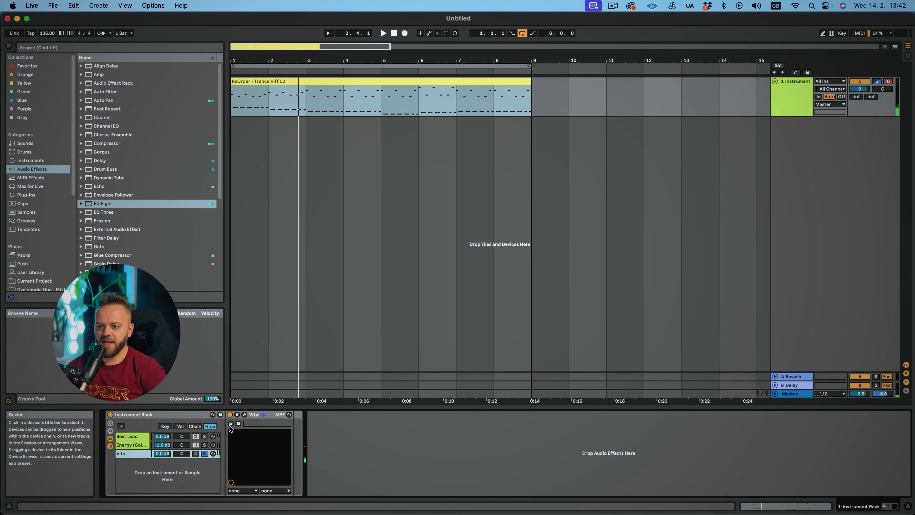
Reopen Vital, leave the preset browser, adjust Env 1's decay and release, and close the plugin window
{"action": "left_click", "coordinate": [231, 424]}
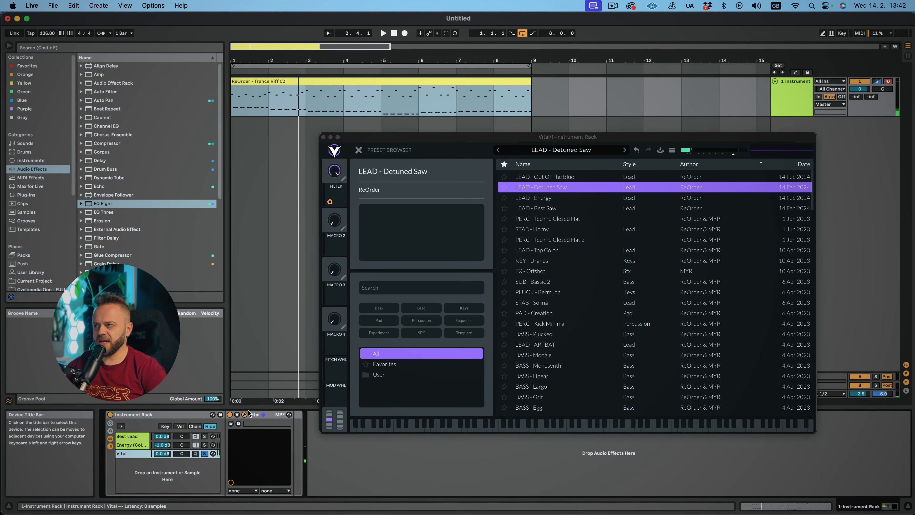
{"action": "left_click", "coordinate": [359, 150]}
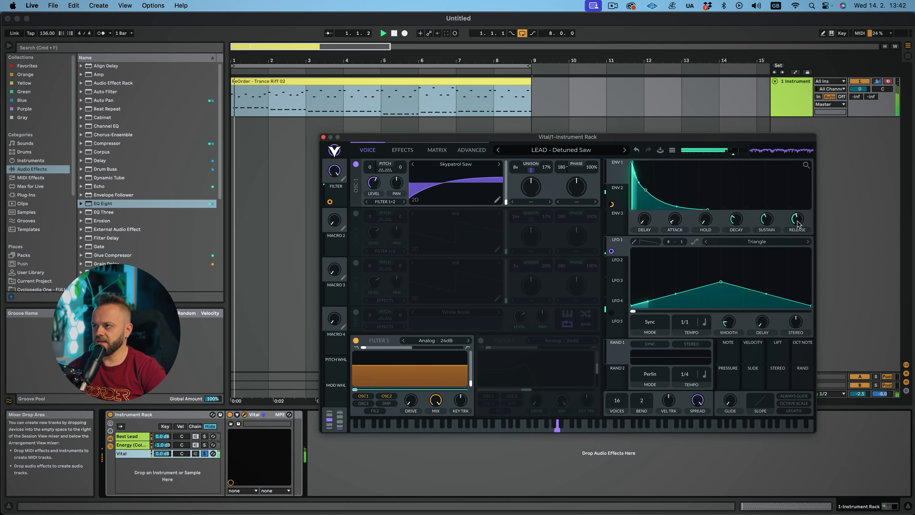
{"action": "left_click_drag", "start_coordinate": [737, 223], "coordinate": [737, 218]}
{"action": "mouse_move", "coordinate": [768, 226]}
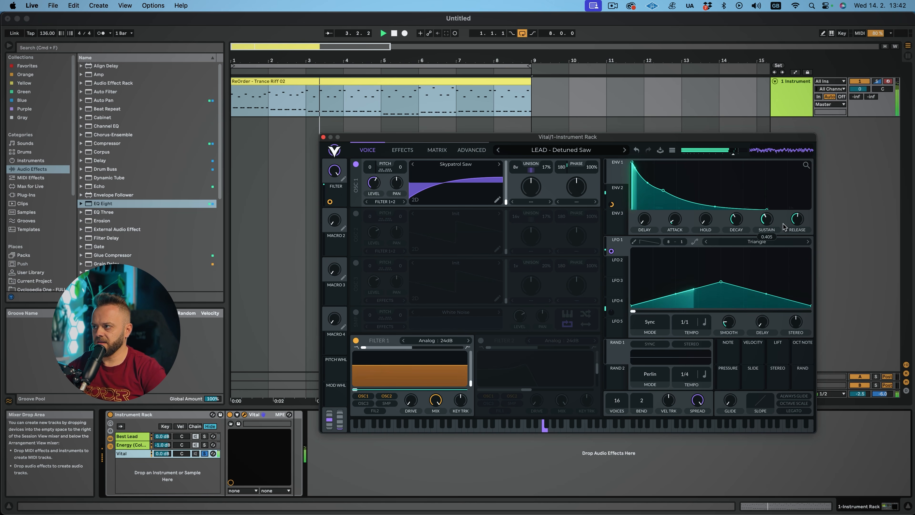
{"action": "left_click_drag", "start_coordinate": [794, 217], "coordinate": [794, 225]}
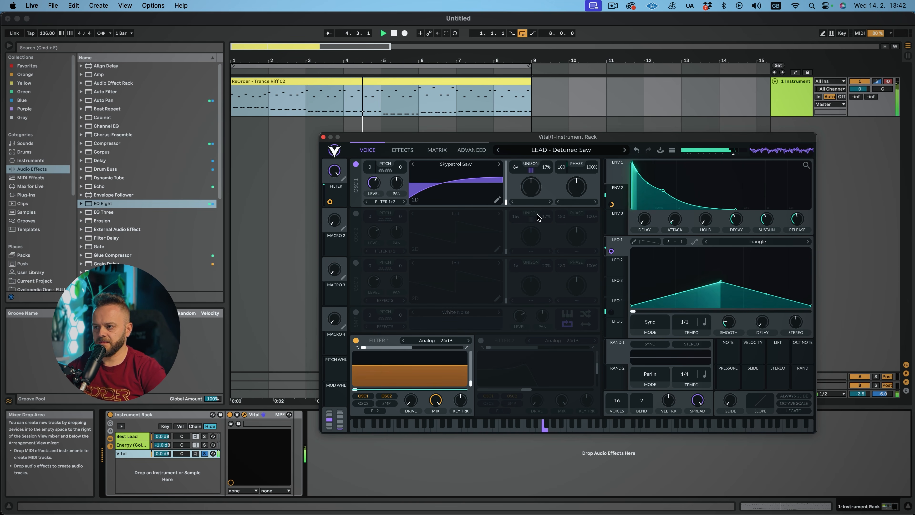
{"action": "key", "text": "space"}
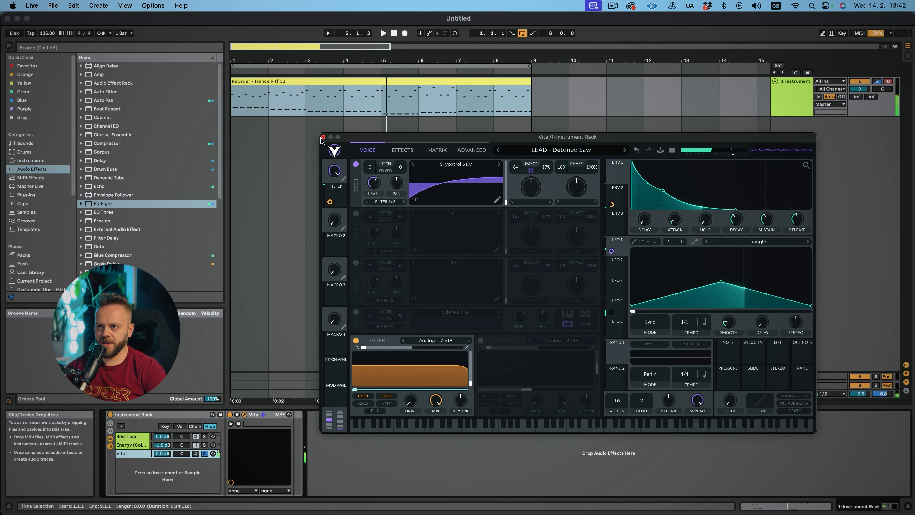
{"action": "left_click", "coordinate": [245, 415]}
Activate the Vital chain and lower its volume to -2.0 dB while playing the clip
{"action": "left_click", "coordinate": [205, 454]}
{"action": "key", "text": "space"}
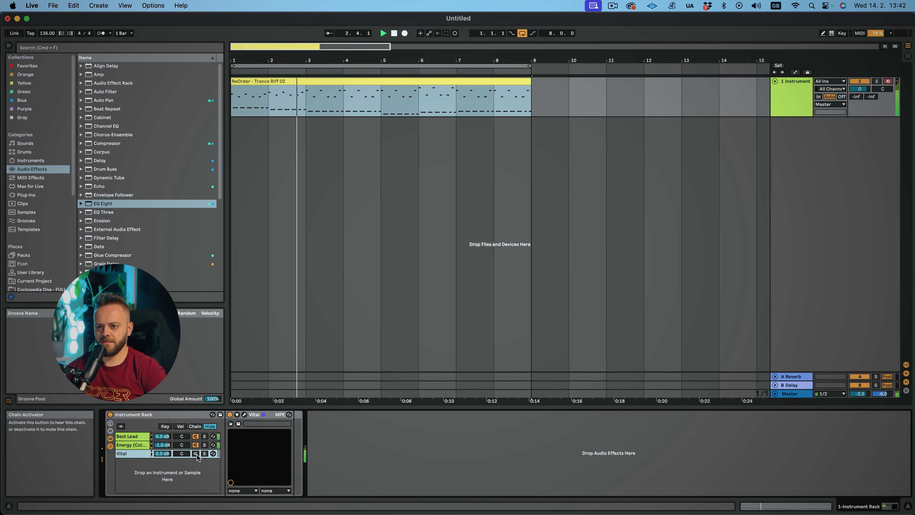
{"action": "left_click_drag", "start_coordinate": [166, 454], "coordinate": [166, 457]}
{"action": "key", "text": "space"}
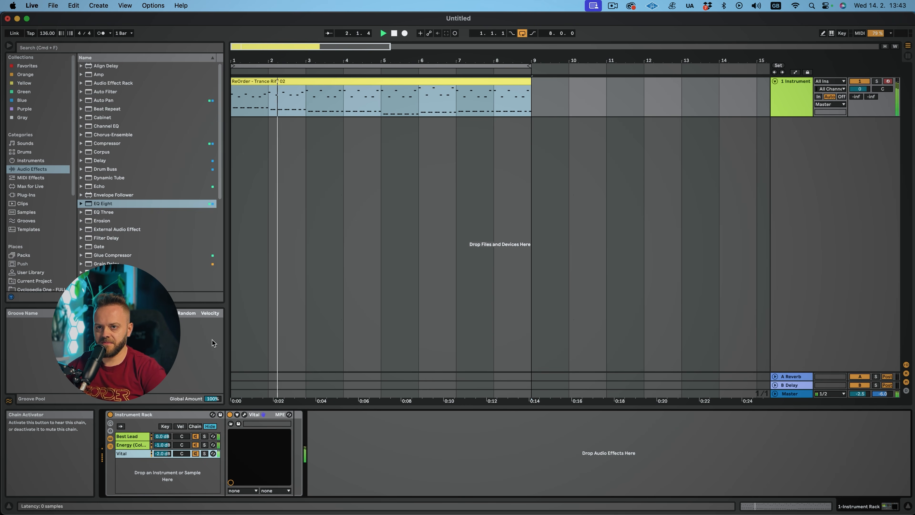
Load EQ Eight onto the Vital chain
{"action": "double_click", "coordinate": [100, 204]}
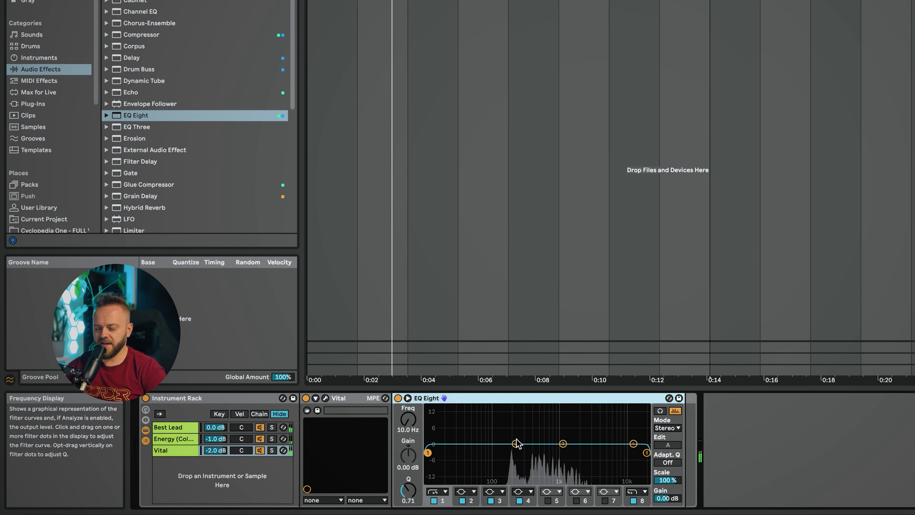
{"action": "left_click", "coordinate": [516, 444]}
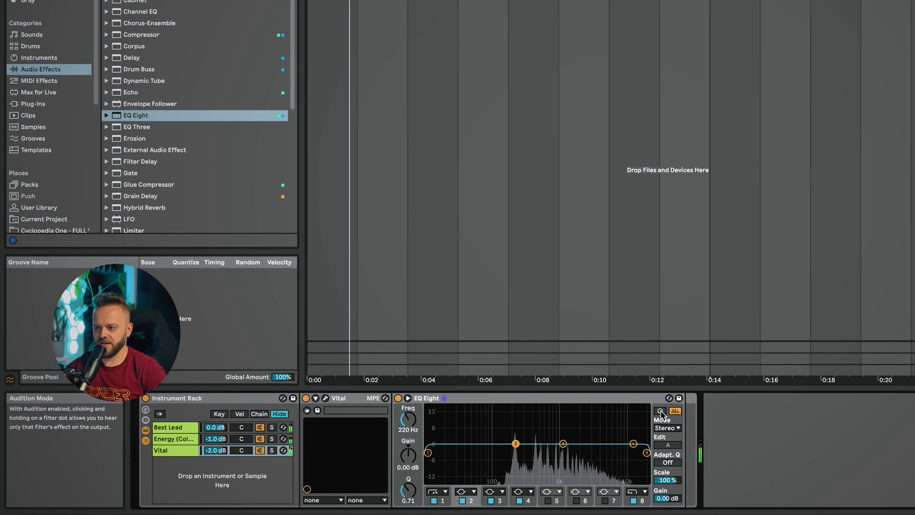
Mute the Energy and Best Lead chains, select the Vital chain, and expand its EQ Eight display
{"action": "left_click", "coordinate": [260, 439]}
{"action": "left_click", "coordinate": [260, 428]}
{"action": "left_click", "coordinate": [175, 451]}
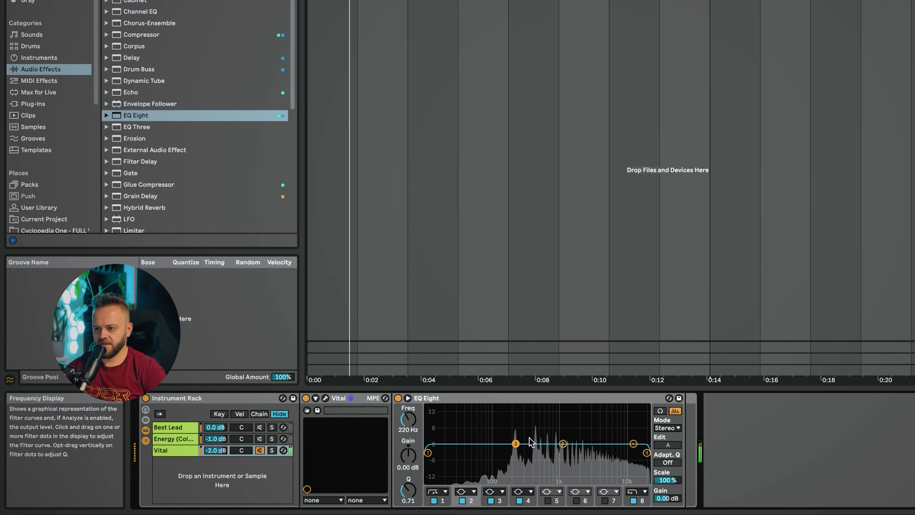
{"action": "left_click", "coordinate": [407, 398]}
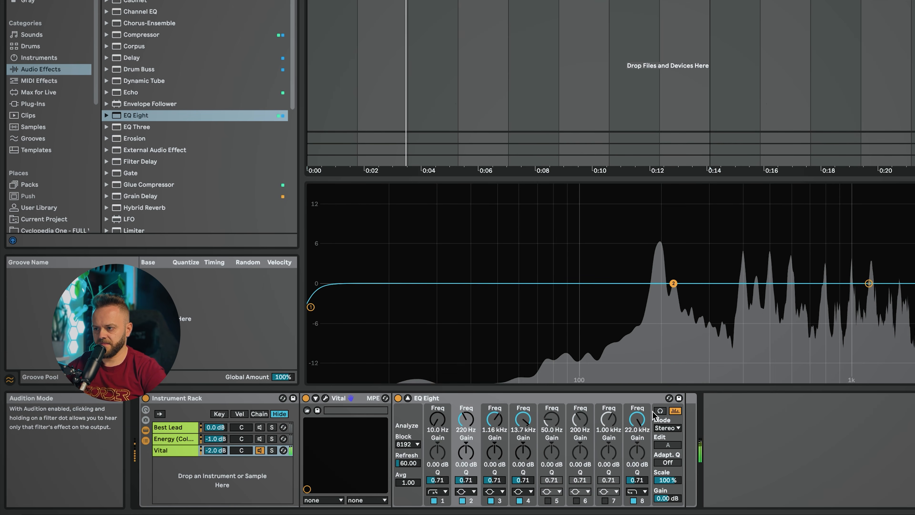
Boost band 2 around 280 Hz on the Vital chain's EQ Eight to sweep for resonances, collapse the EQ display, and reduce the boost
{"action": "left_click_drag", "start_coordinate": [673, 283], "coordinate": [703, 188]}
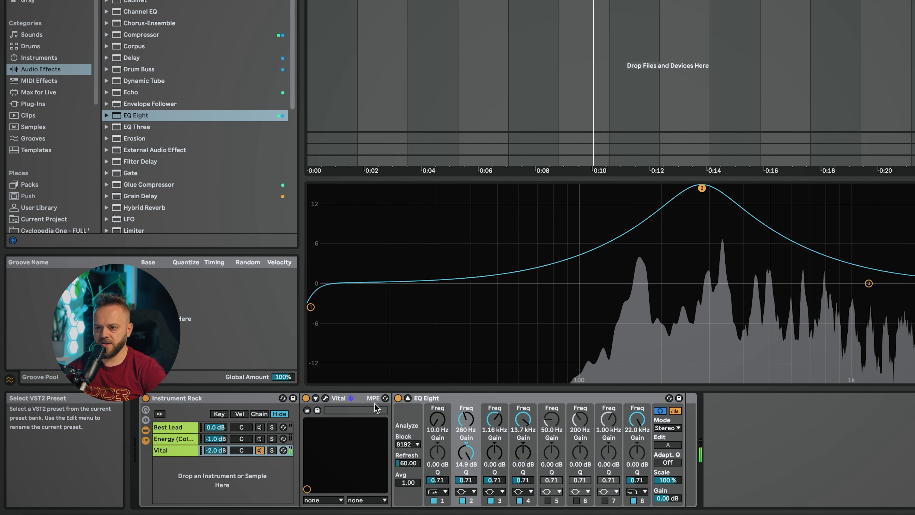
{"action": "left_click", "coordinate": [407, 397]}
{"action": "left_click_drag", "start_coordinate": [523, 408], "coordinate": [521, 435]}
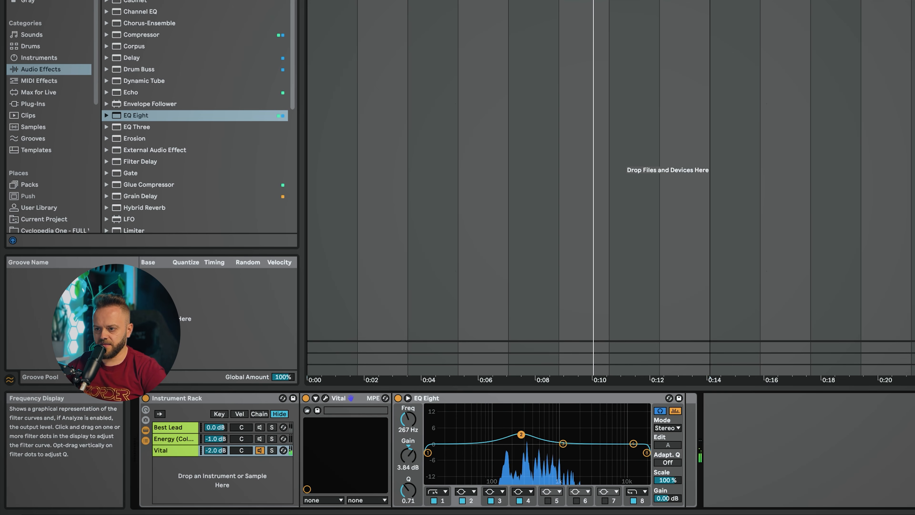
Unmute the Energy and Best Lead chains, reselect the Vital chain, and play the clip
{"action": "left_click", "coordinate": [260, 439]}
{"action": "left_click", "coordinate": [259, 428]}
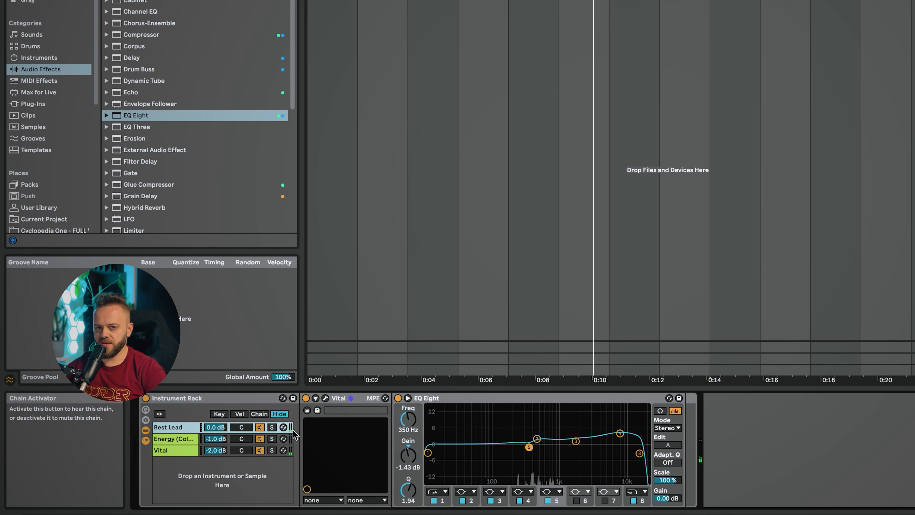
{"action": "left_click", "coordinate": [224, 454]}
{"action": "key", "text": "space"}
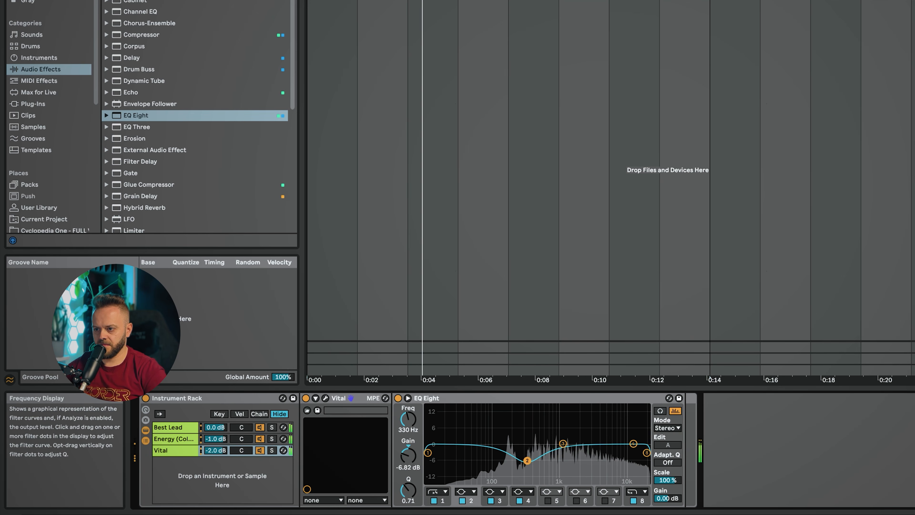
Shape the Vital chain's EQ Eight with a slight cut near 310 Hz, a boost near 1.60 kHz, and a 21.1 kHz high cut
{"action": "left_click_drag", "start_coordinate": [531, 450], "coordinate": [524, 449]}
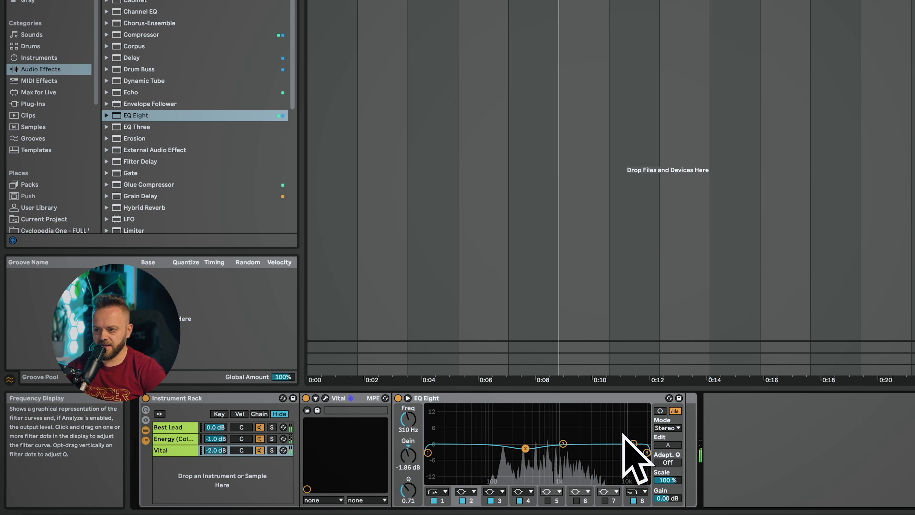
{"action": "mouse_move", "coordinate": [564, 443]}
{"action": "left_mouse_down"}
{"action": "mouse_move", "coordinate": [616, 439]}
{"action": "mouse_move", "coordinate": [572, 439]}
{"action": "left_mouse_up"}
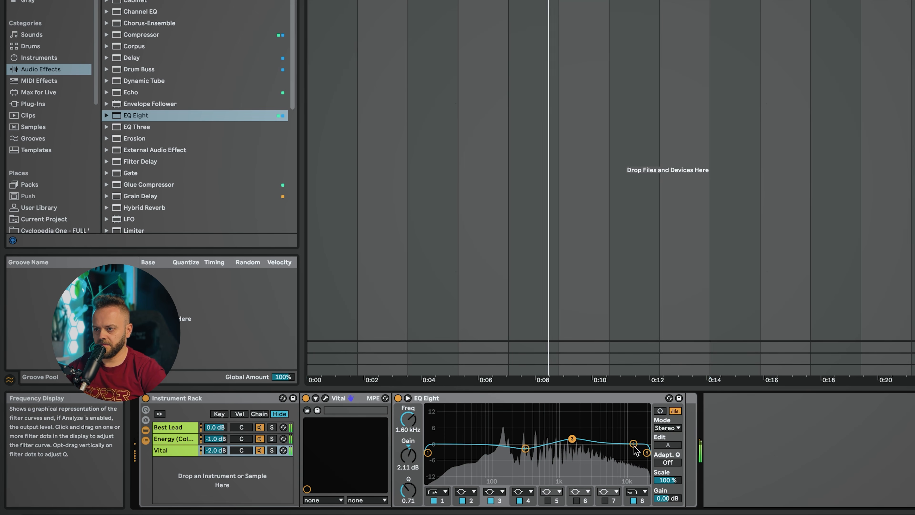
{"action": "mouse_move", "coordinate": [633, 444]}
{"action": "left_mouse_down"}
{"action": "mouse_move", "coordinate": [620, 436]}
{"action": "mouse_move", "coordinate": [646, 453]}
{"action": "left_mouse_up"}
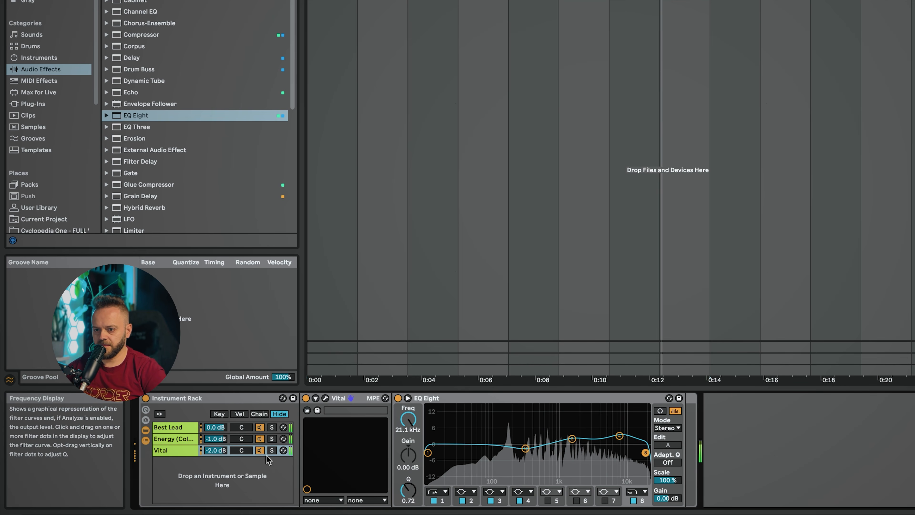
Lower the Vital chain's volume to -5.2 dB, move its upper EQ boost to about 2.15 kHz, and reposition the low band
{"action": "left_click", "coordinate": [215, 450]}
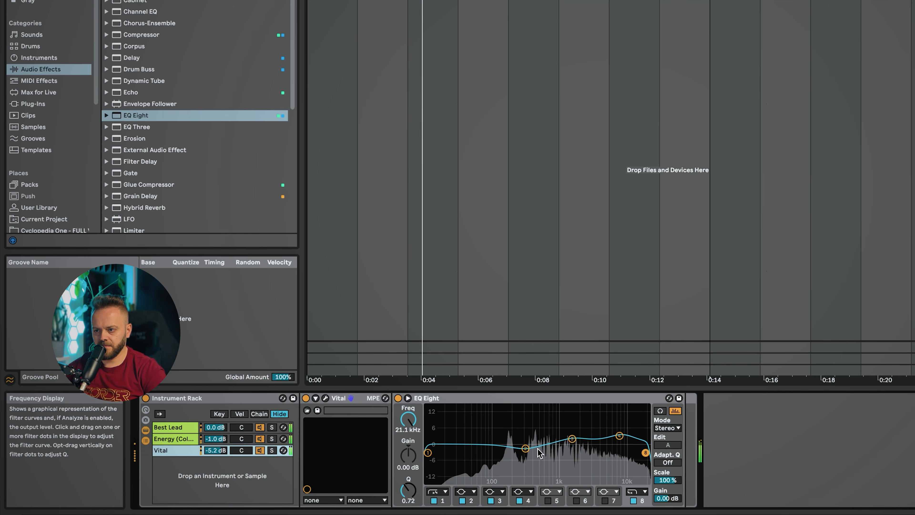
{"action": "left_click_drag", "start_coordinate": [620, 436], "coordinate": [581, 438]}
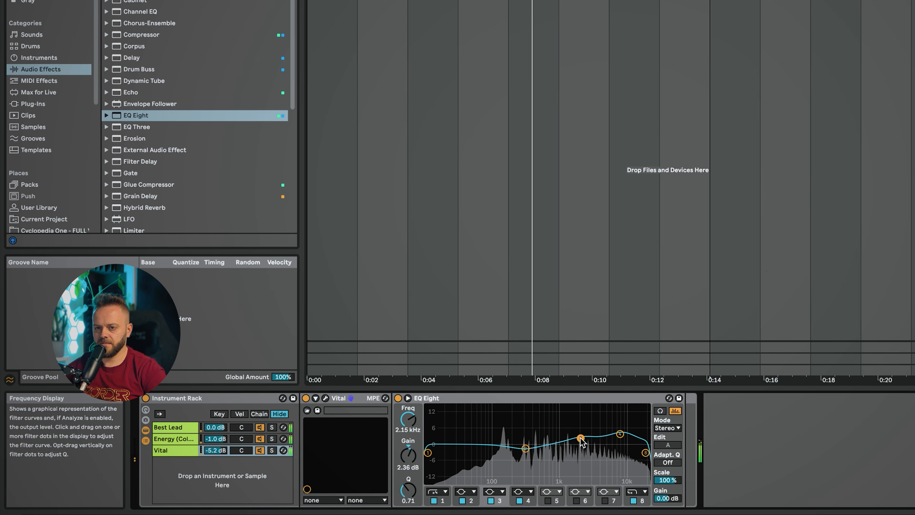
{"action": "left_click_drag", "start_coordinate": [526, 448], "coordinate": [491, 435]}
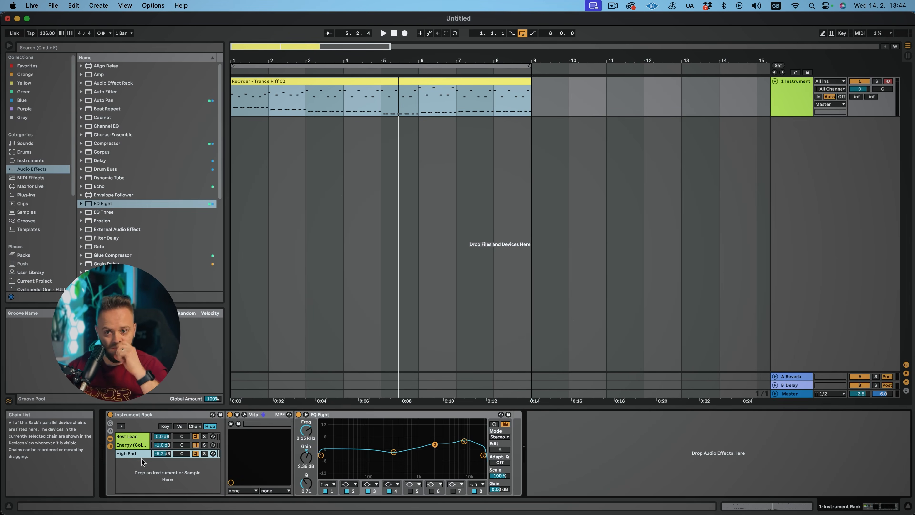
{"action": "right_click", "coordinate": [143, 463]}
{"action": "left_click", "coordinate": [141, 472]}
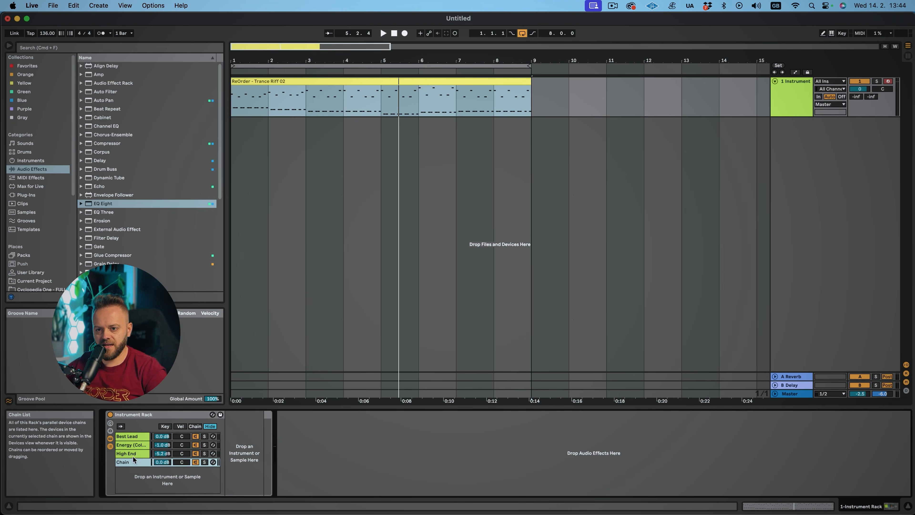
{"action": "left_click", "coordinate": [131, 461]}
{"action": "key", "text": "Delete"}
Duplicate the High End chain and rename the copy Pluck
{"action": "key", "text": "super+d"}
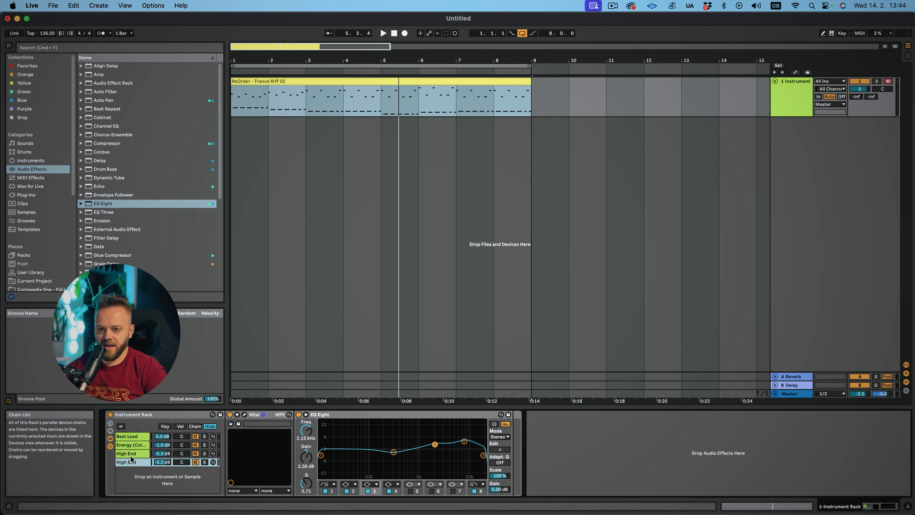
{"action": "key", "text": "super+r"}
{"action": "type", "text": "Pluck"}
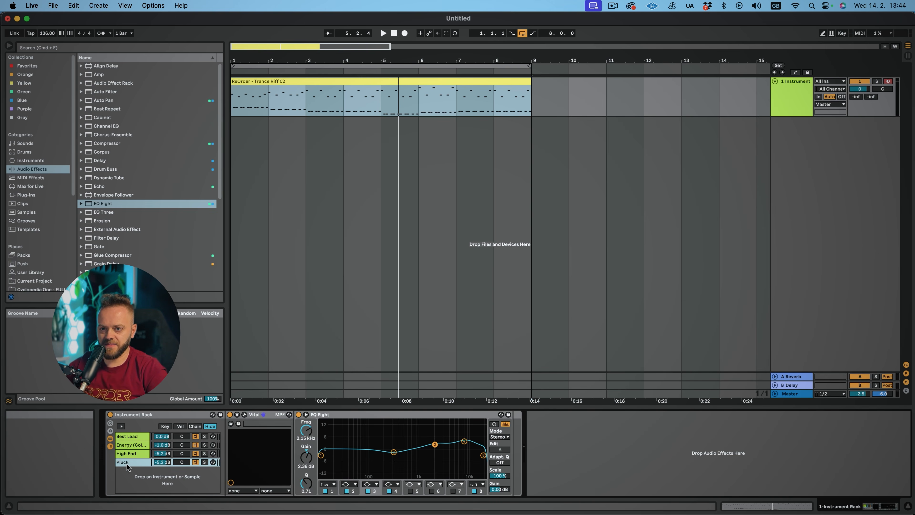
Mute the High End, Energy, and Best Lead chains and select the Pluck chain
{"action": "left_click", "coordinate": [196, 454]}
{"action": "left_click", "coordinate": [195, 445]}
{"action": "left_click", "coordinate": [196, 437]}
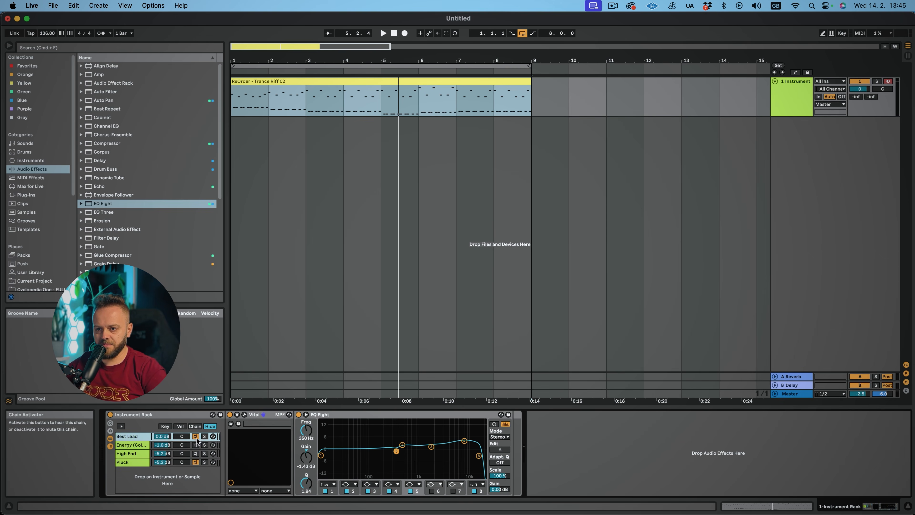
{"action": "left_click", "coordinate": [204, 463]}
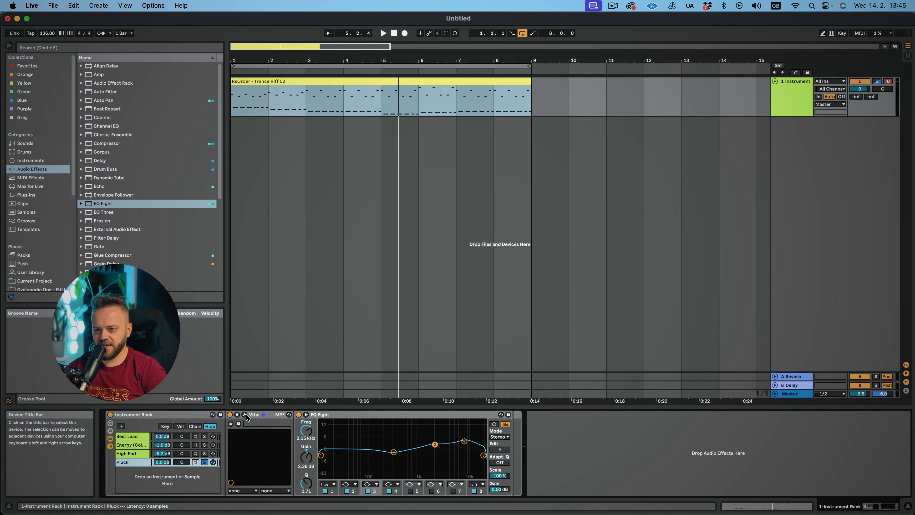
Open the Pluck chain's Vital plugin window and delete the chain's EQ Eight
{"action": "left_click", "coordinate": [245, 416]}
{"action": "left_click", "coordinate": [309, 418]}
{"action": "key", "text": "Delete"}
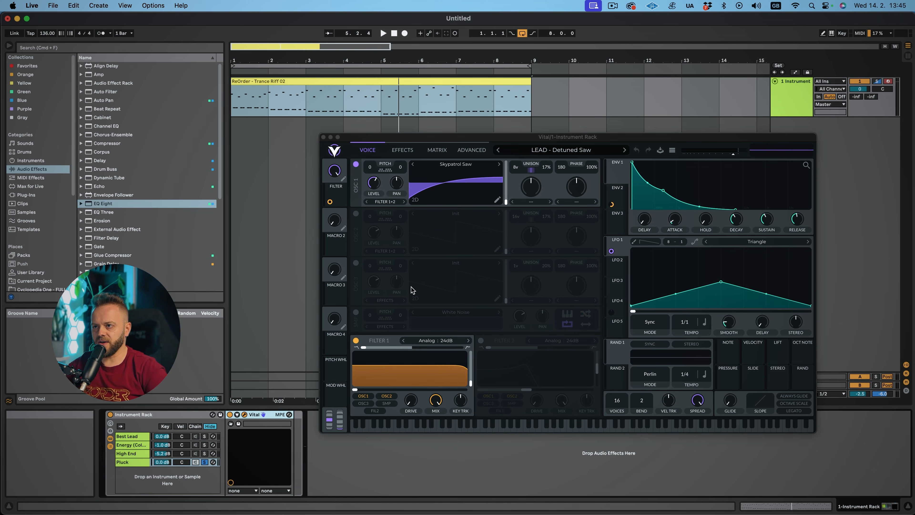
Browse Vital's presets and load PLUCK - Sky Patrol
{"action": "left_click", "coordinate": [561, 150]}
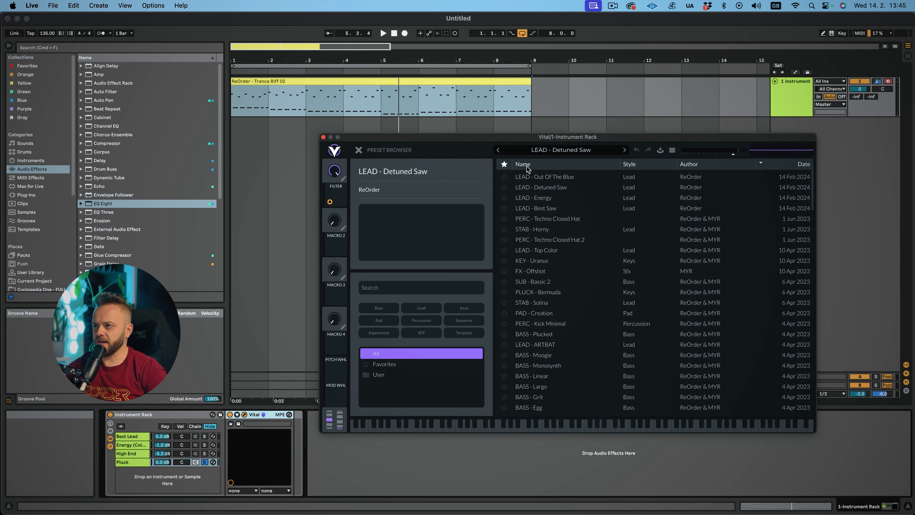
{"action": "scroll", "coordinate": [544, 285], "scroll_direction": "down", "scroll_amount": 5}
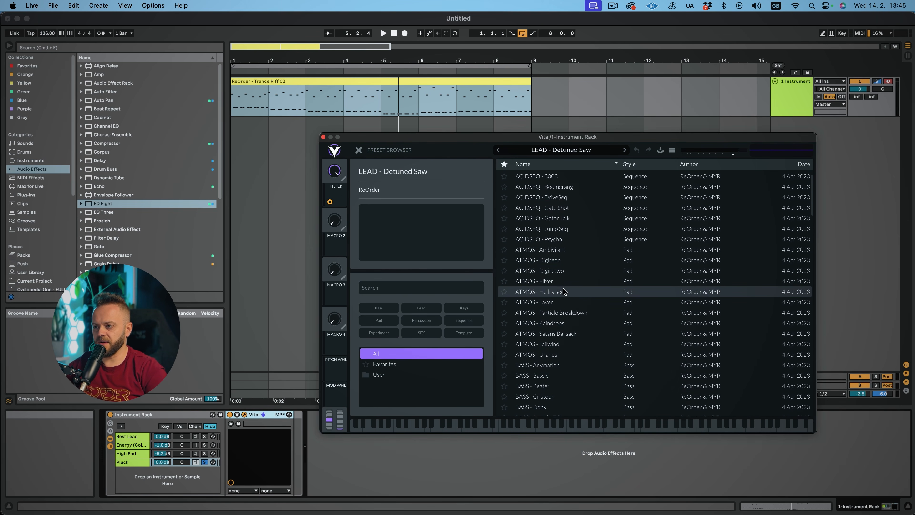
{"action": "scroll", "coordinate": [560, 300], "scroll_direction": "down", "scroll_amount": 15}
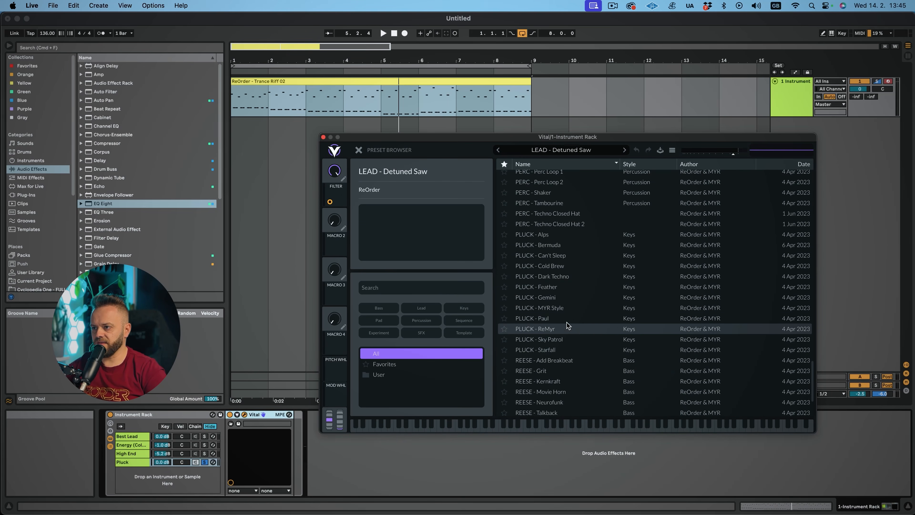
{"action": "left_click", "coordinate": [564, 341]}
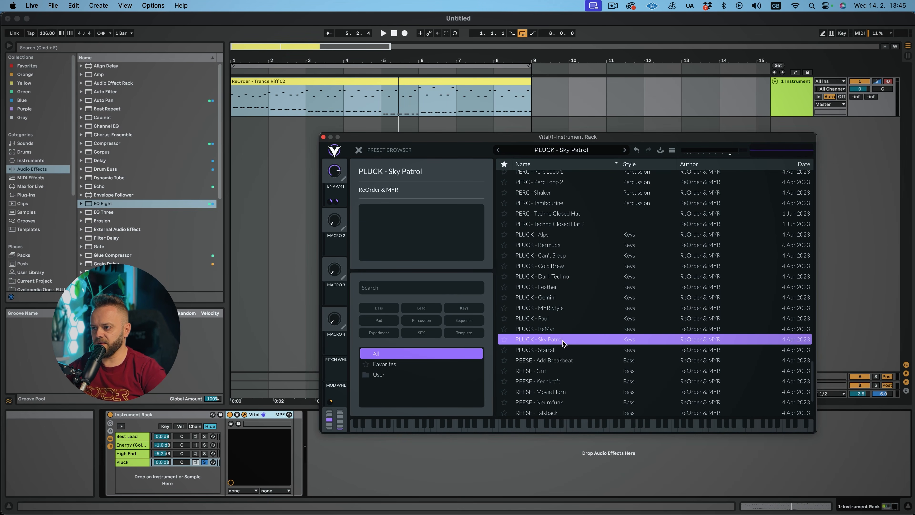
Play the clip while toggling the High End and Pluck chains on and off to compare them
{"action": "key", "text": "space"}
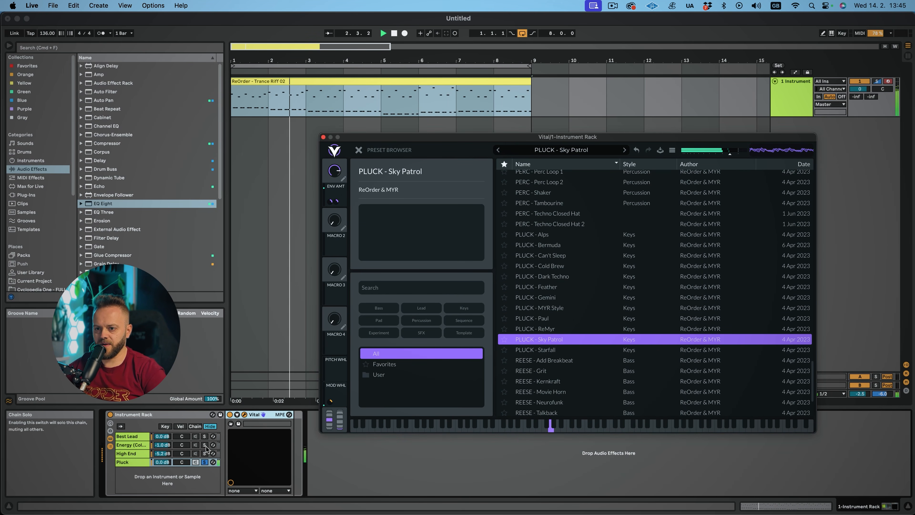
{"action": "left_click", "coordinate": [196, 451]}
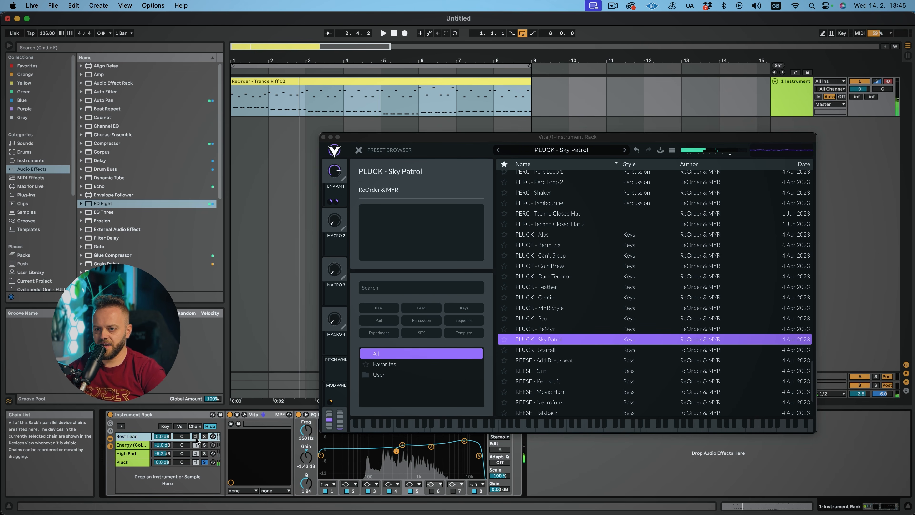
{"action": "left_click", "coordinate": [205, 453]}
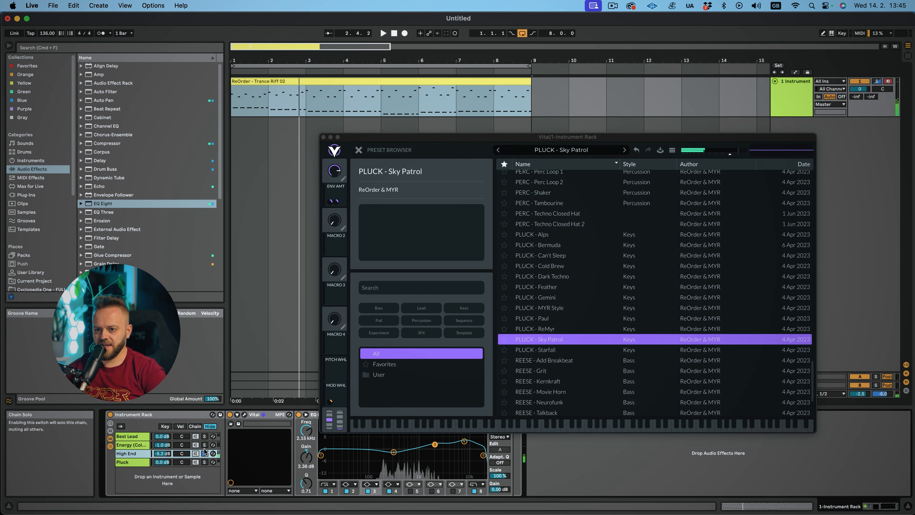
{"action": "left_click", "coordinate": [196, 463]}
{"action": "key", "text": "space"}
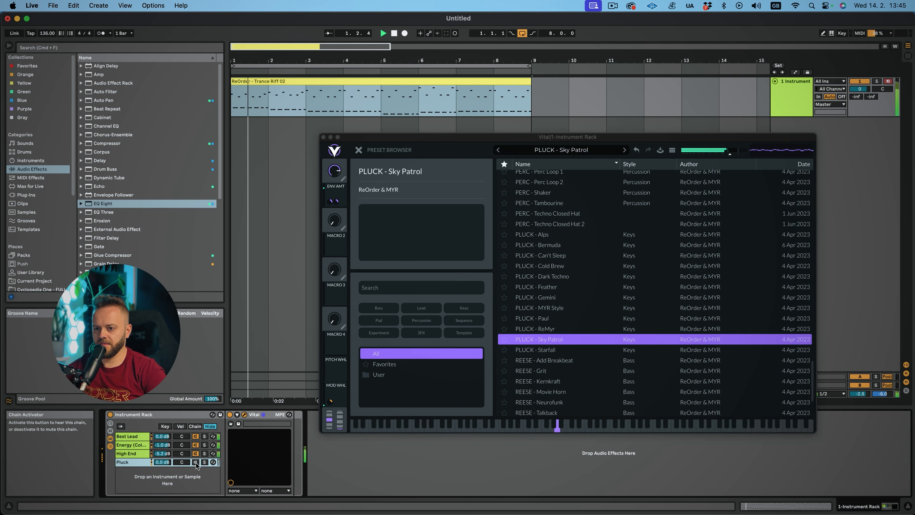
{"action": "left_click", "coordinate": [196, 463]}
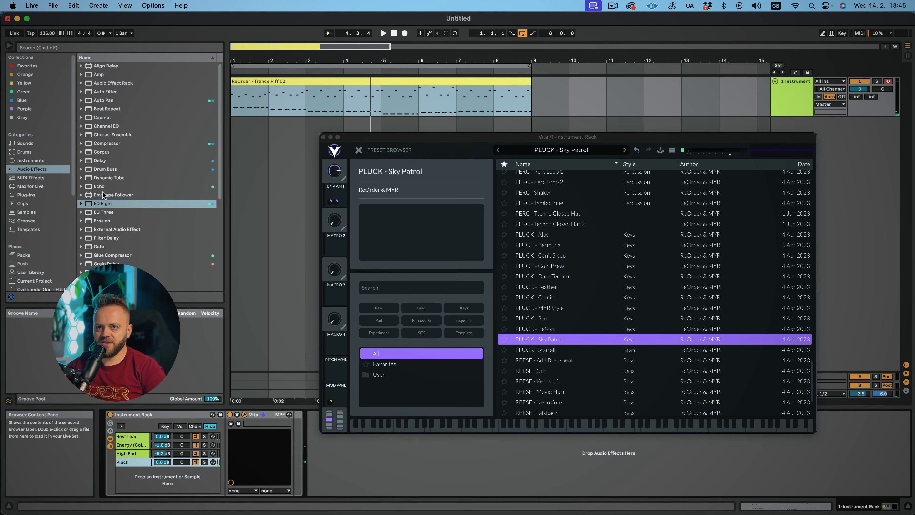
Load EQ Eight onto the Pluck chain, set its low cut, and play the clip
{"action": "left_click_drag", "start_coordinate": [104, 195], "coordinate": [240, 335]}
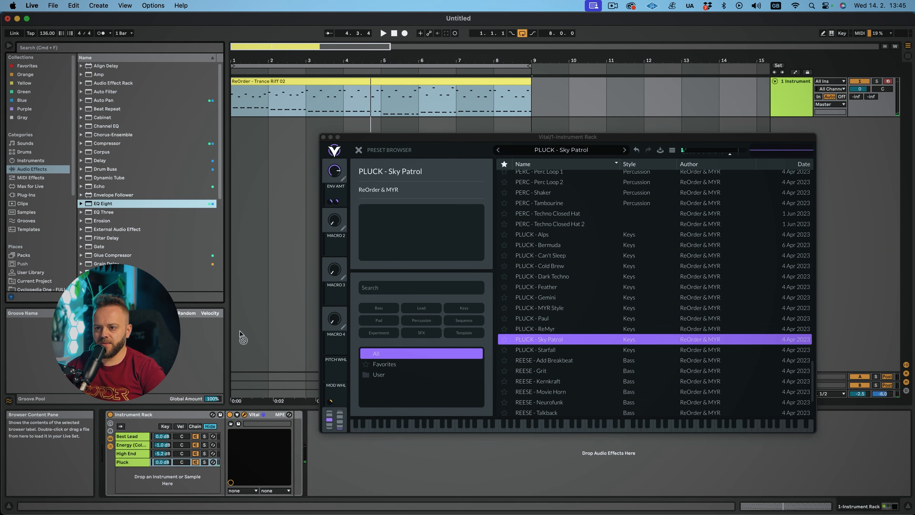
{"action": "left_click_drag", "start_coordinate": [291, 440], "coordinate": [347, 460]}
{"action": "key", "text": "space"}
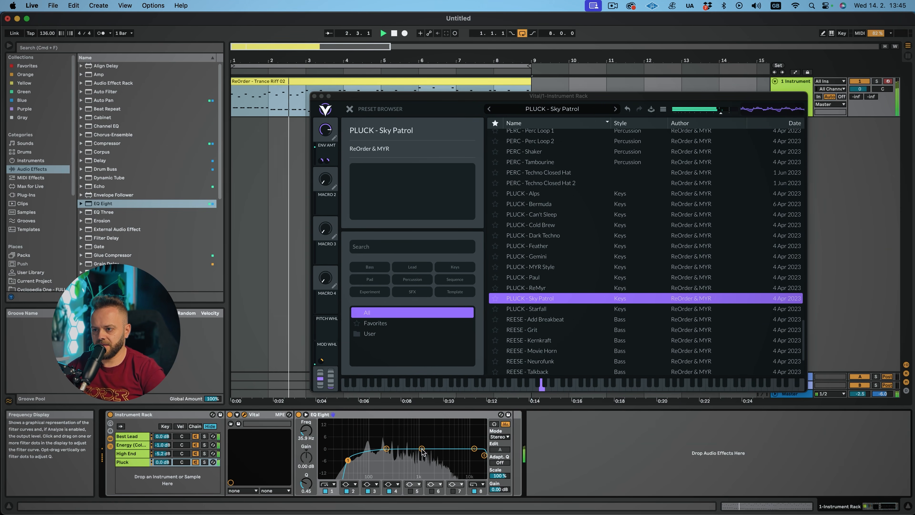
Boost the Pluck chain's EQ Eight by 3.10 dB around 4.08 kHz and stop playback
{"action": "left_click_drag", "start_coordinate": [422, 449], "coordinate": [422, 440]}
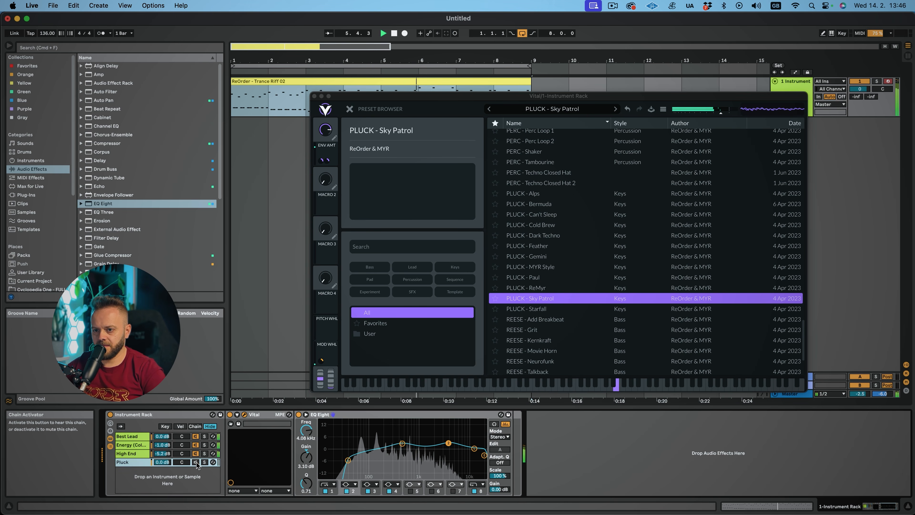
{"action": "left_click", "coordinate": [299, 414]}
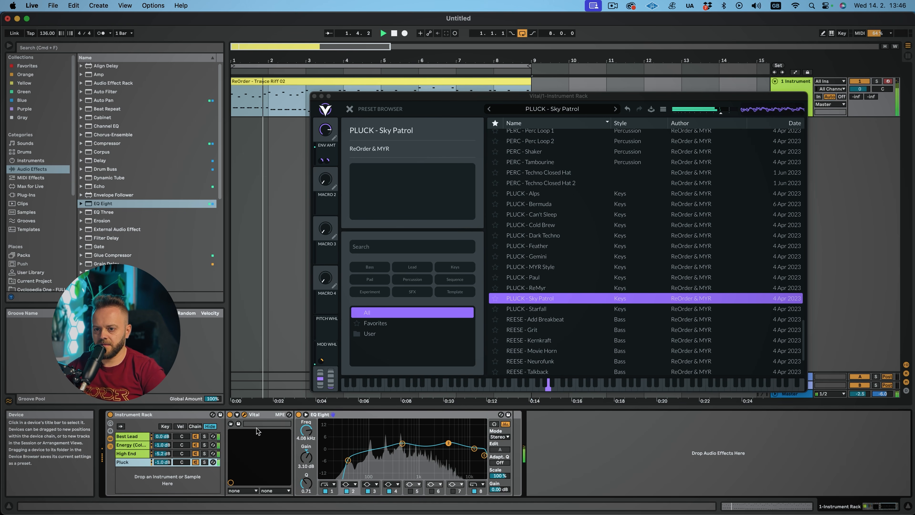
{"action": "key", "text": "space"}
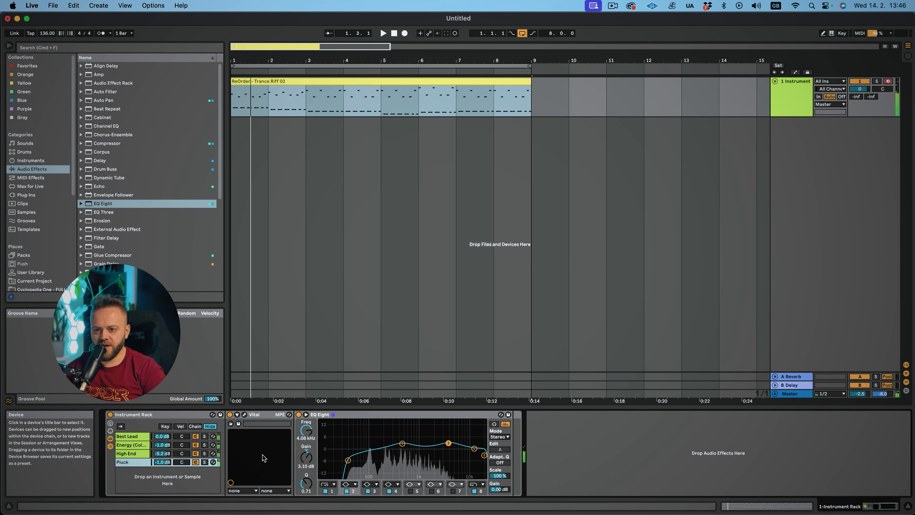
Select all four chains and lower their volumes together by about 3 dB
{"action": "left_click", "coordinate": [142, 437], "text": "shift"}
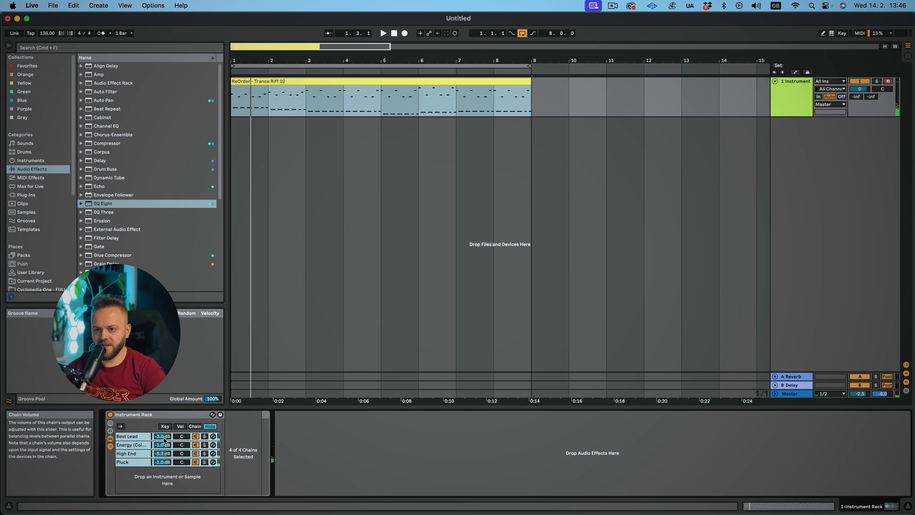
{"action": "left_click_drag", "start_coordinate": [173, 451], "coordinate": [173, 461]}
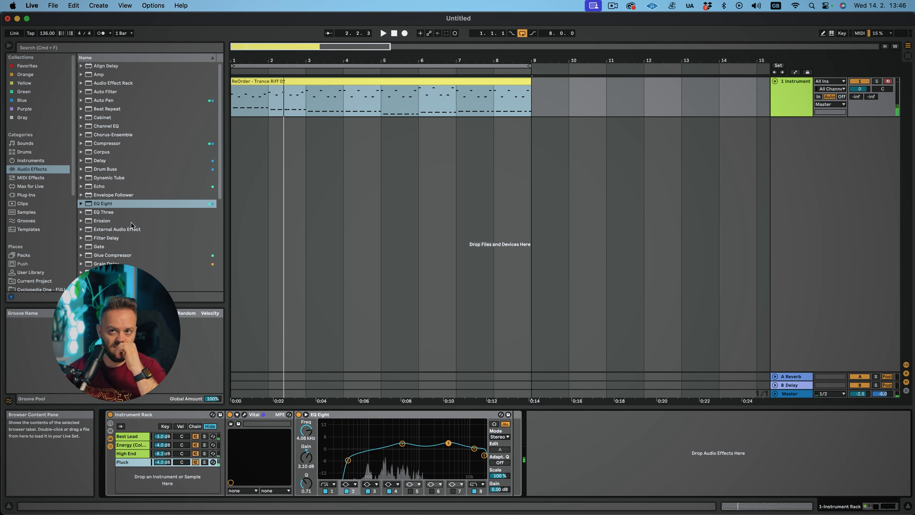
Search the plug-ins for bust and load BUSTERse after the Instrument Rack
{"action": "scroll", "coordinate": [132, 225], "scroll_direction": "down", "scroll_amount": 5}
{"action": "left_click", "coordinate": [37, 194]}
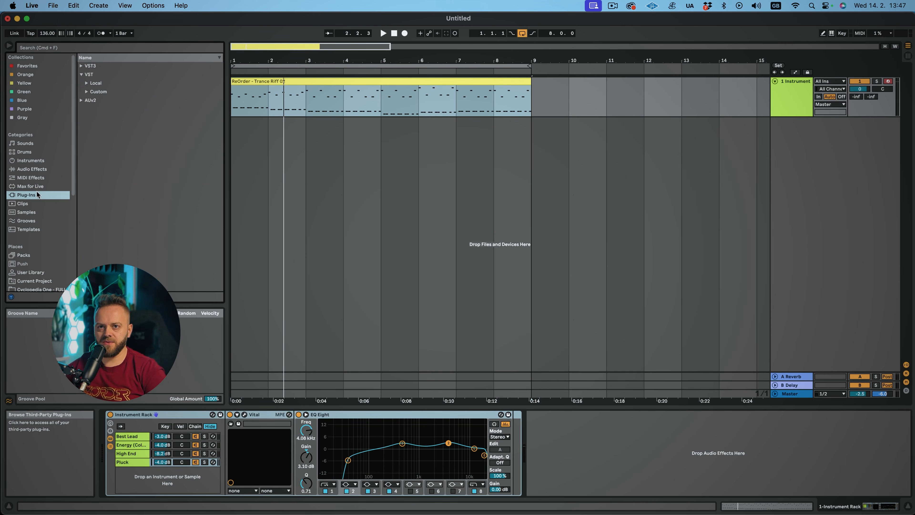
{"action": "left_click", "coordinate": [55, 48]}
{"action": "type", "text": "bust"}
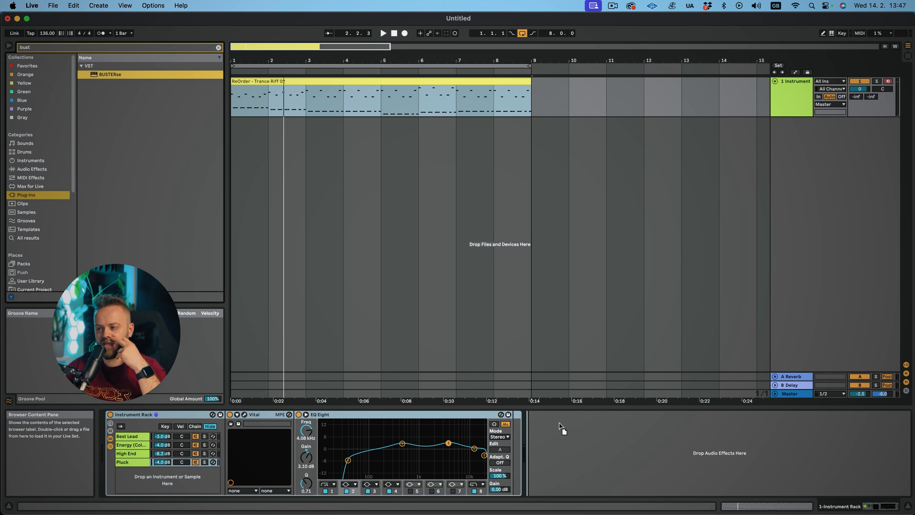
{"action": "left_click_drag", "start_coordinate": [561, 427], "coordinate": [561, 428]}
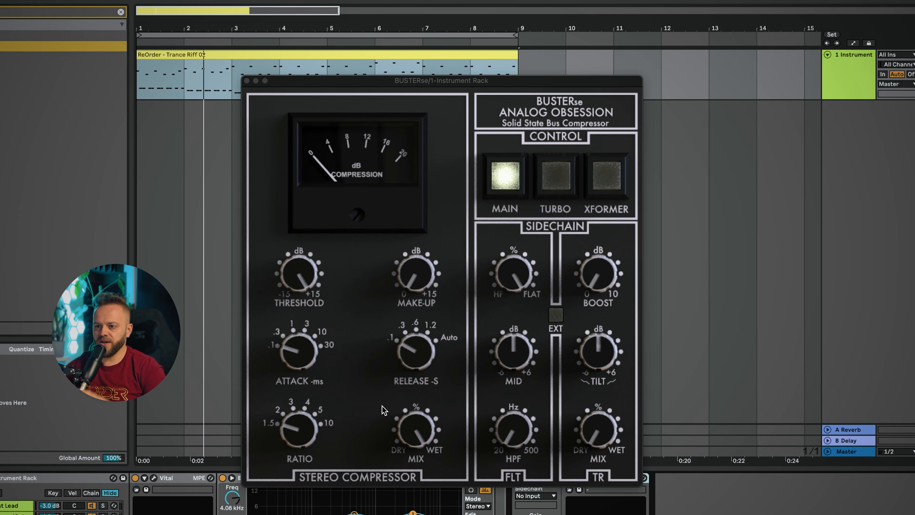
Adjust BUSTERse's attack, release and threshold knobs for gentle bus compression, then close its window
{"action": "left_click_drag", "start_coordinate": [429, 81], "coordinate": [426, 35]}
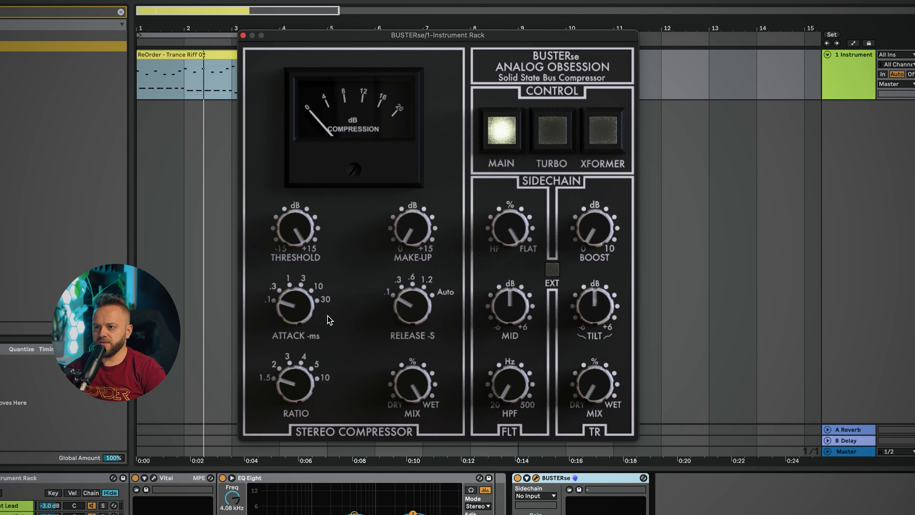
{"action": "left_click_drag", "start_coordinate": [294, 307], "coordinate": [316, 250]}
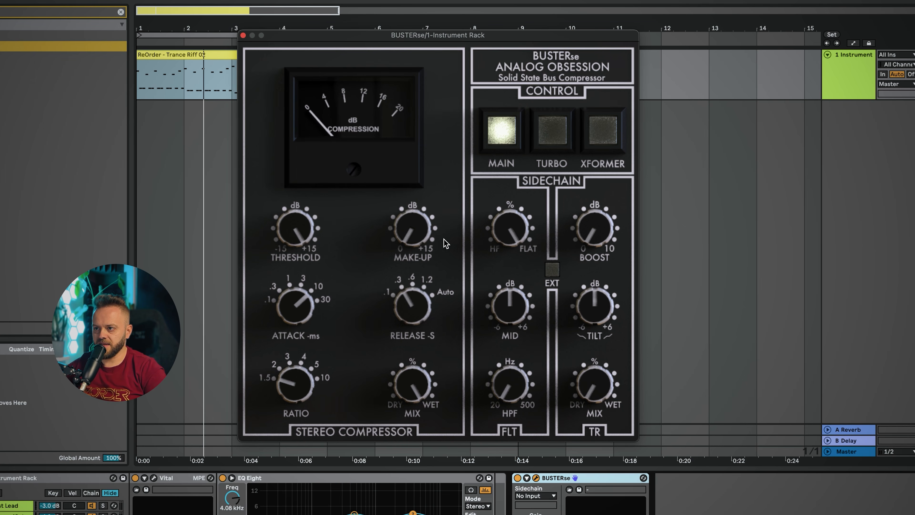
{"action": "left_click_drag", "start_coordinate": [412, 307], "coordinate": [494, 157]}
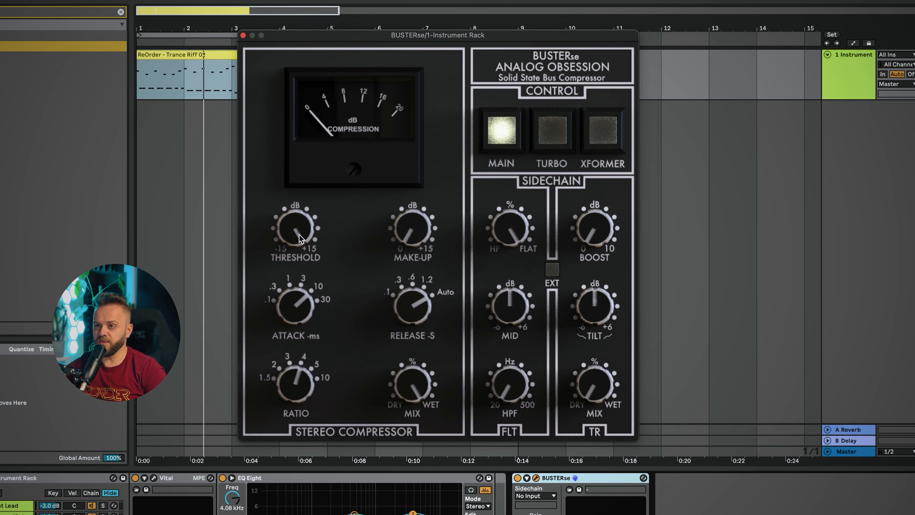
{"action": "left_click_drag", "start_coordinate": [299, 241], "coordinate": [299, 255]}
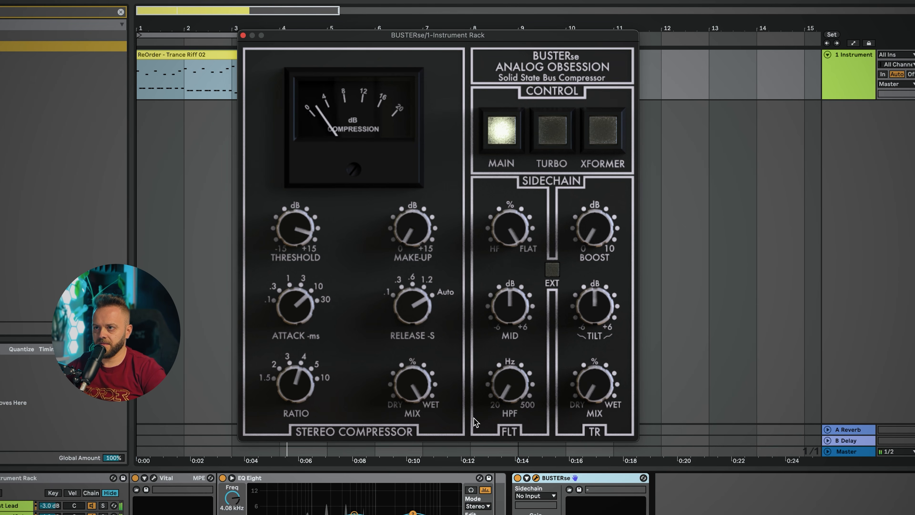
{"action": "left_click", "coordinate": [518, 478]}
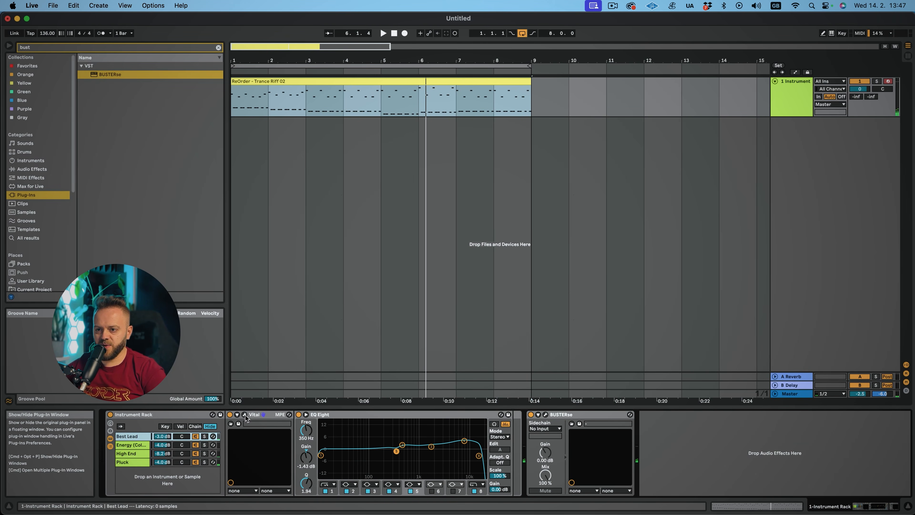
Open the Vital synth, go to its effects page, switch off the Reverb effect and close the plug-in
{"action": "left_click", "coordinate": [245, 415]}
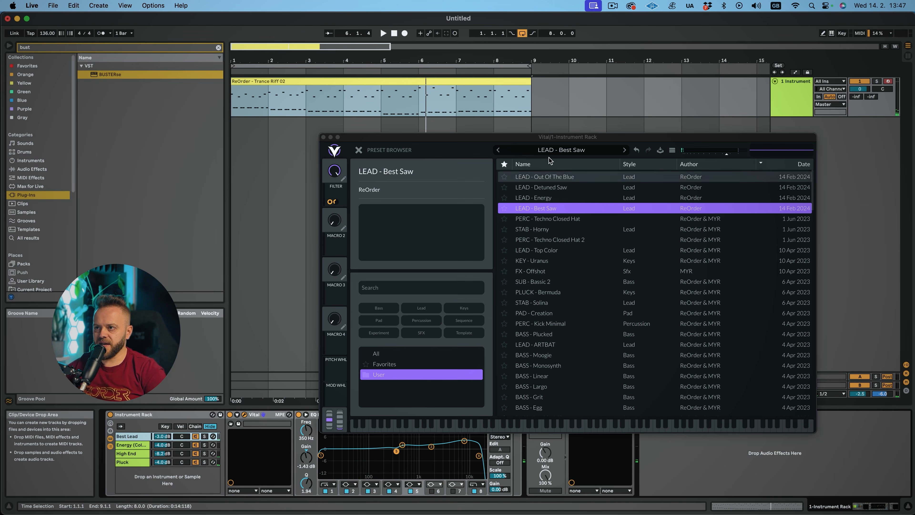
{"action": "left_click", "coordinate": [360, 151]}
{"action": "left_click", "coordinate": [402, 150]}
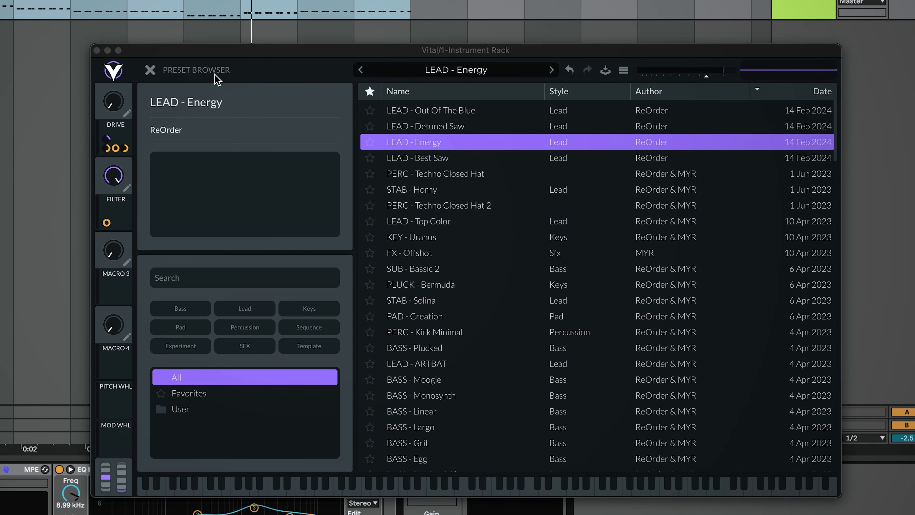
{"action": "left_click", "coordinate": [150, 70]}
{"action": "left_click", "coordinate": [268, 70]}
{"action": "left_click", "coordinate": [217, 69]}
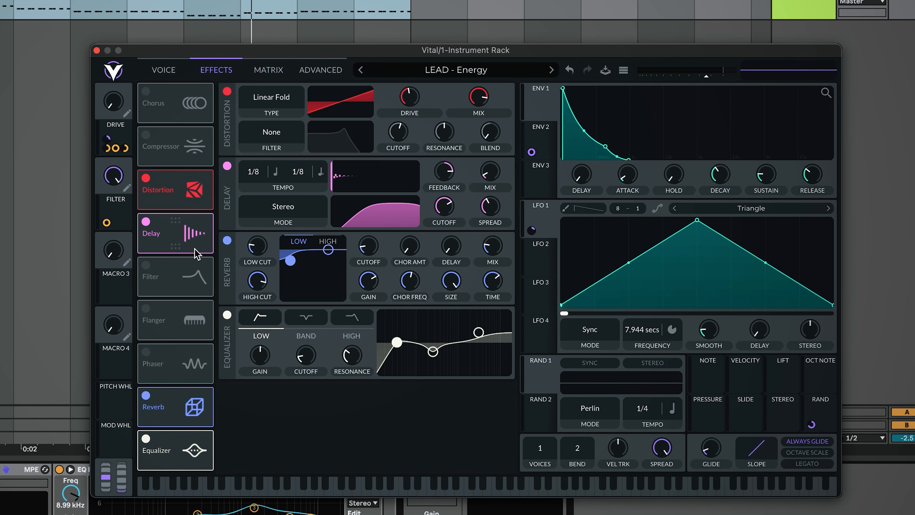
{"action": "left_click", "coordinate": [146, 395]}
{"action": "left_click", "coordinate": [32, 415]}
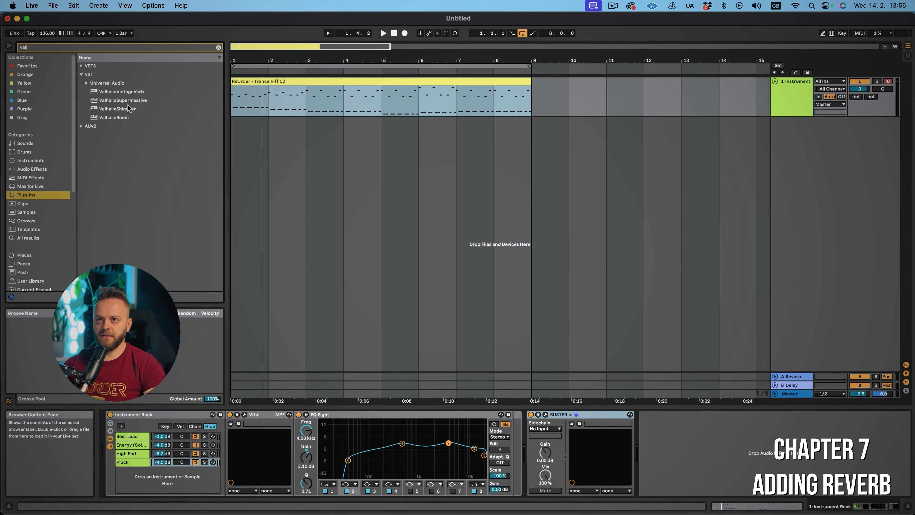
Load ValhallaSupermassive after BUSTERse and choose the Reverbs > C-Large preset Ice Floe Nowhere To Go
{"action": "left_click_drag", "start_coordinate": [123, 101], "coordinate": [667, 424]}
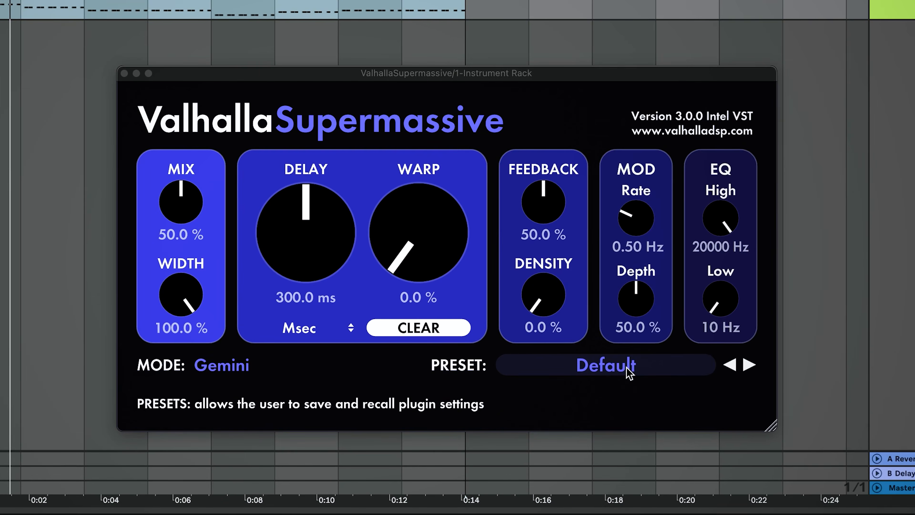
{"action": "left_click", "coordinate": [629, 373]}
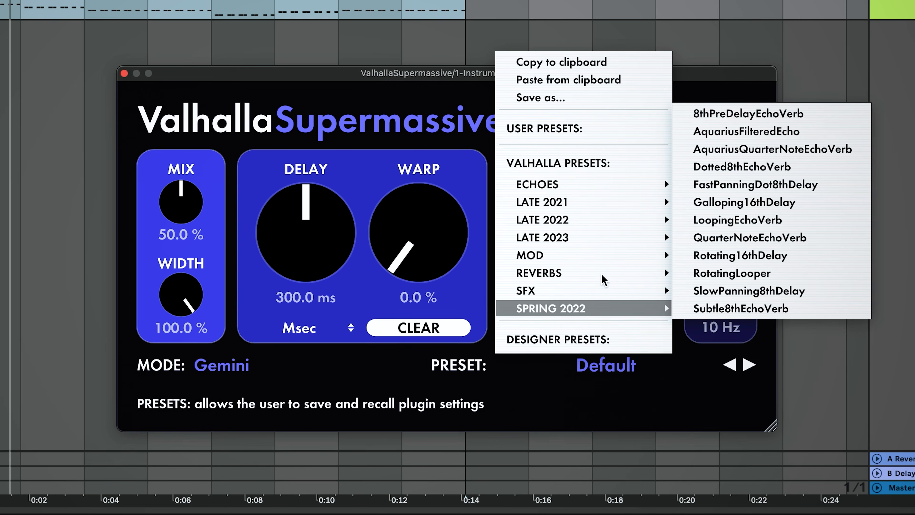
{"action": "mouse_move", "coordinate": [605, 277]}
{"action": "mouse_move", "coordinate": [721, 256]}
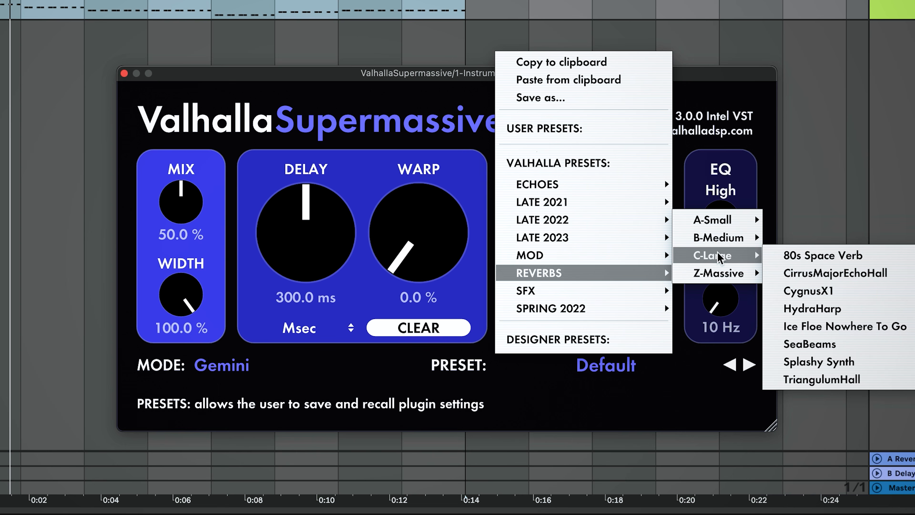
{"action": "left_click", "coordinate": [841, 328]}
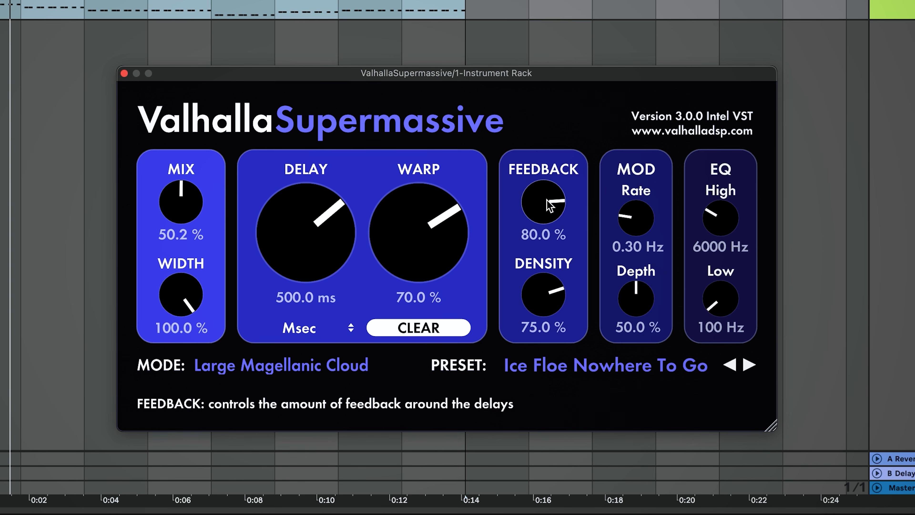
Set the reverb's feedback to 0%, low EQ to 240 Hz, mix to 30.2% and mod depth to 42.7%
{"action": "left_click_drag", "start_coordinate": [550, 205], "coordinate": [550, 274]}
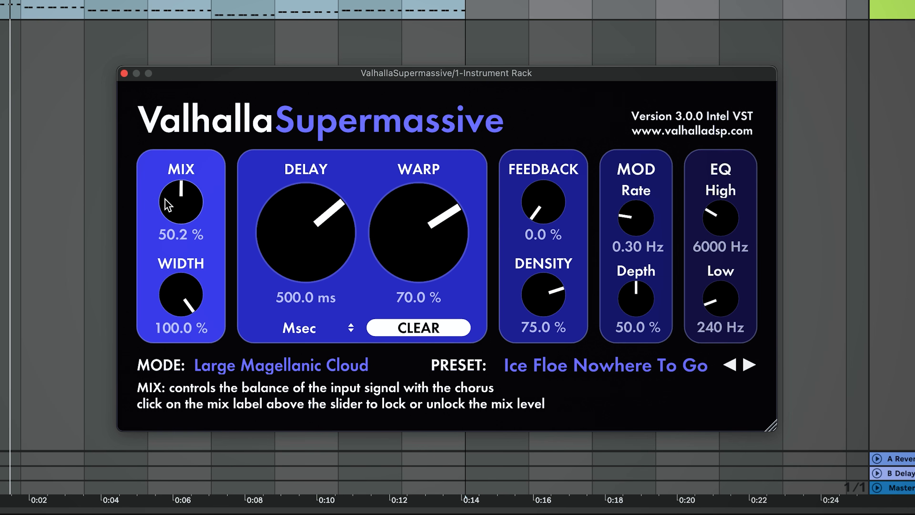
{"action": "left_click_drag", "start_coordinate": [159, 229], "coordinate": [158, 239]}
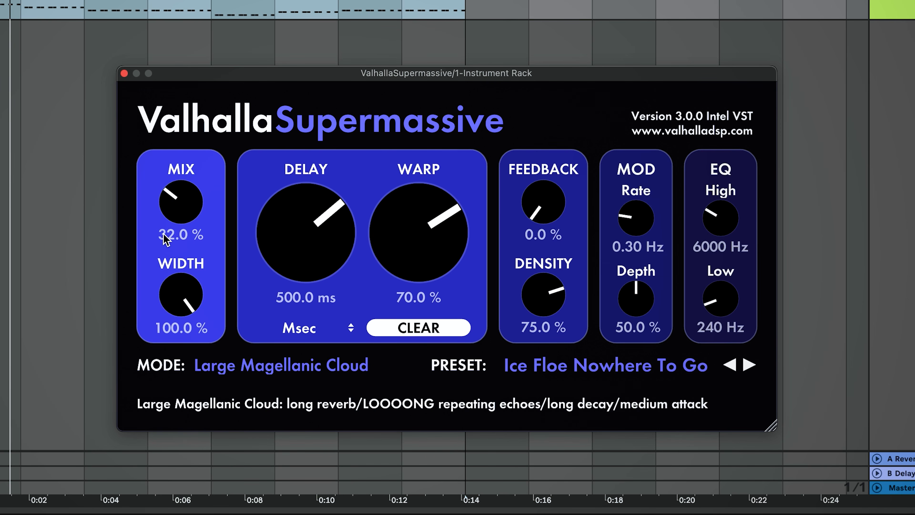
{"action": "left_click_drag", "start_coordinate": [628, 296], "coordinate": [630, 319]}
{"action": "left_click_drag", "start_coordinate": [176, 205], "coordinate": [183, 213]}
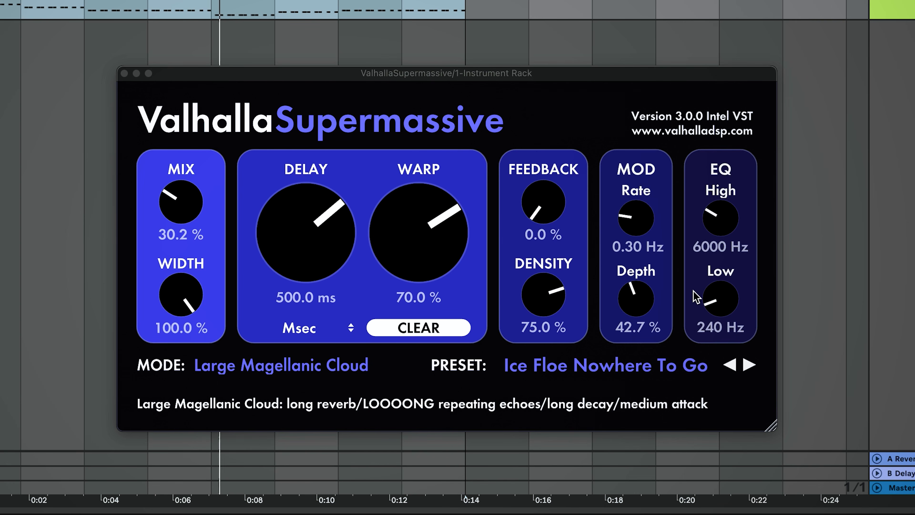
{"action": "left_click", "coordinate": [723, 227]}
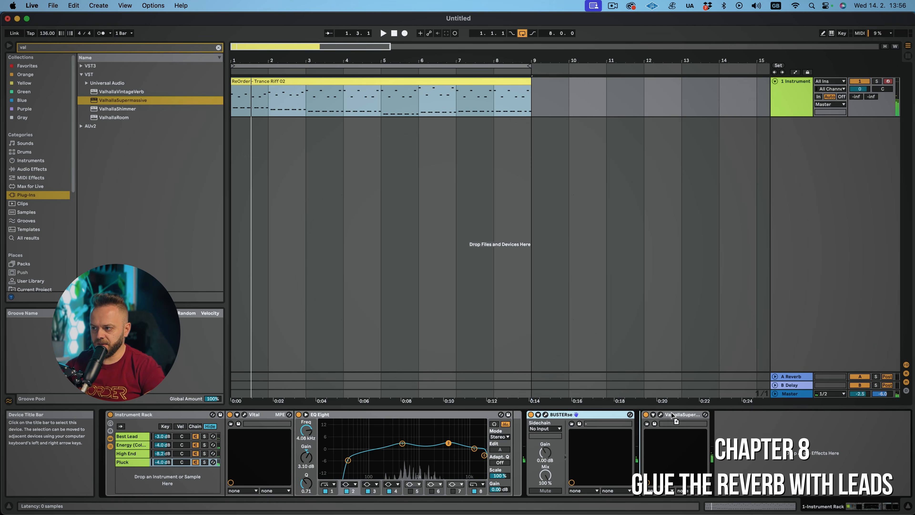
Add a second BUSTERse after the reverb, adjust its make-up gain, and compare it on and off during playback
{"action": "left_click_drag", "start_coordinate": [754, 425], "coordinate": [754, 425]}
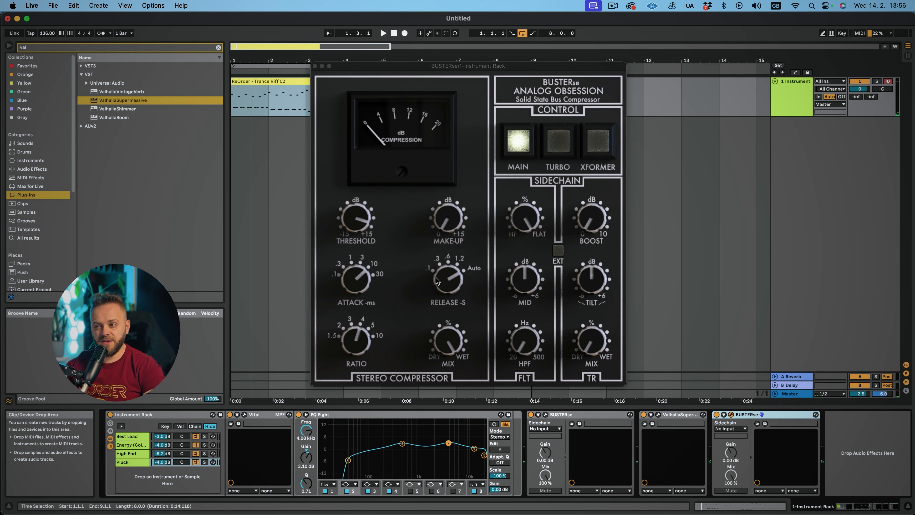
{"action": "left_click", "coordinate": [448, 279]}
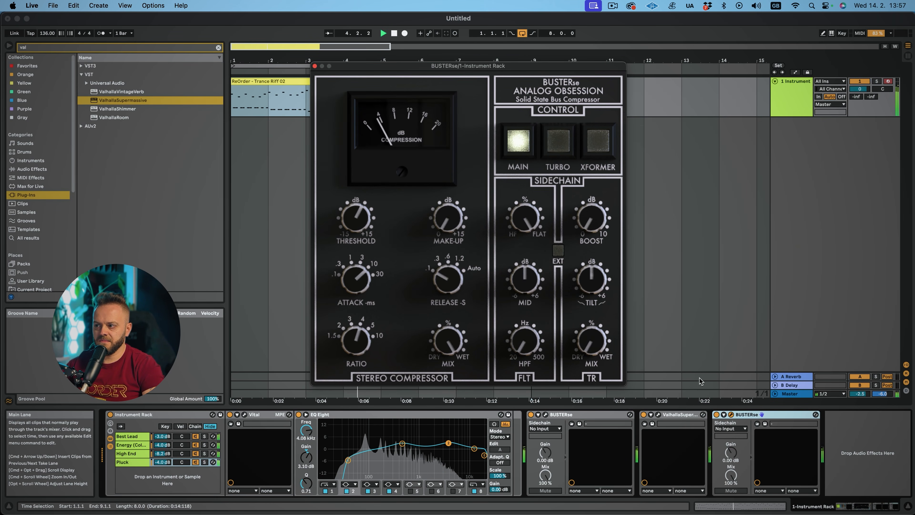
{"action": "left_click", "coordinate": [717, 415]}
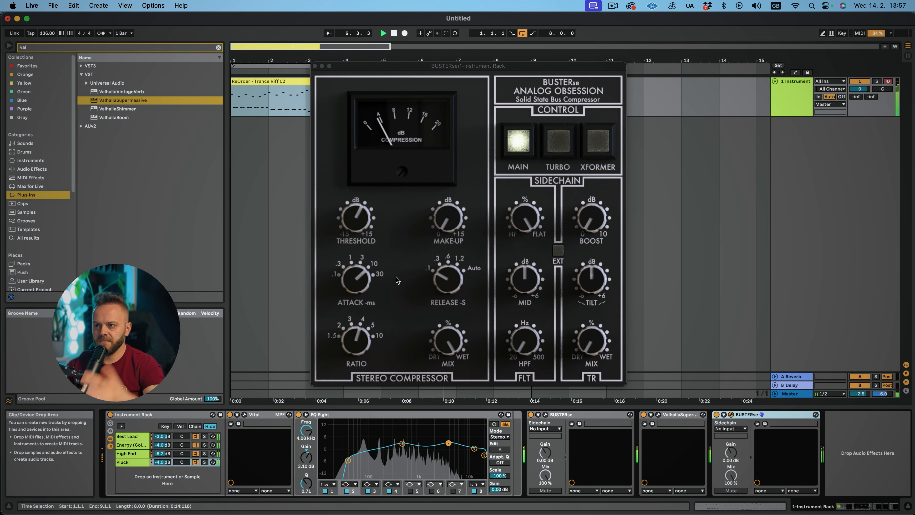
{"action": "left_click", "coordinate": [449, 227]}
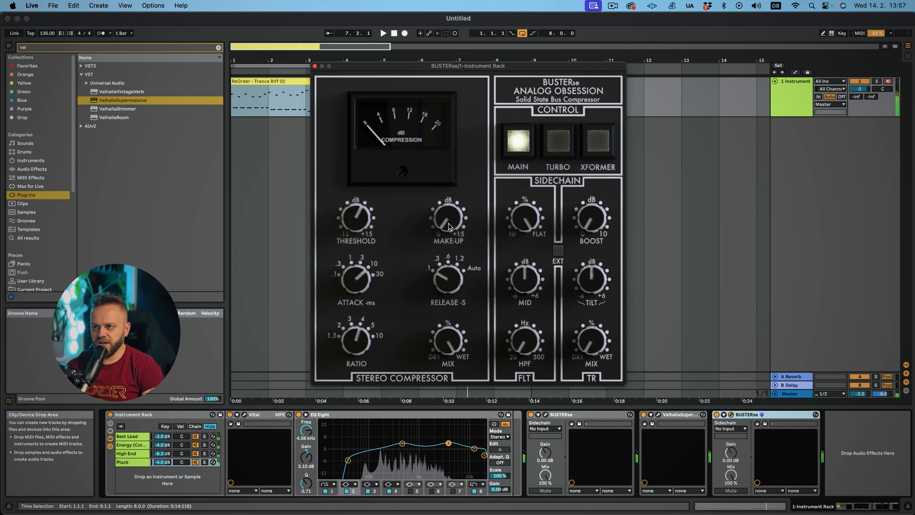
{"action": "key", "text": "space"}
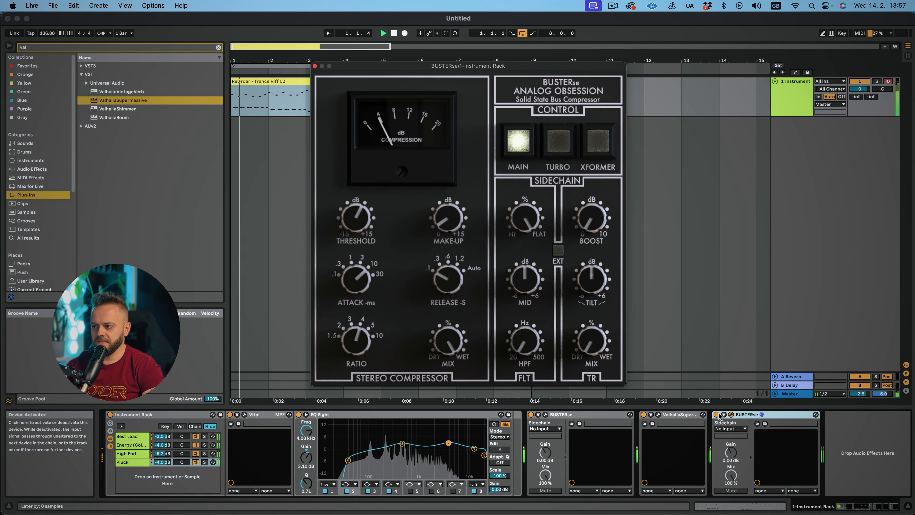
{"action": "left_click", "coordinate": [718, 415]}
{"action": "left_click", "coordinate": [452, 226]}
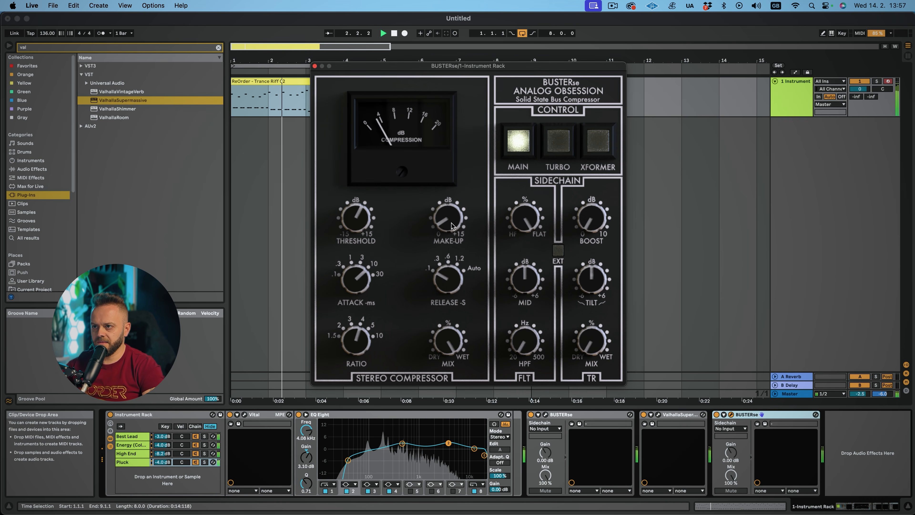
{"action": "left_click", "coordinate": [719, 416]}
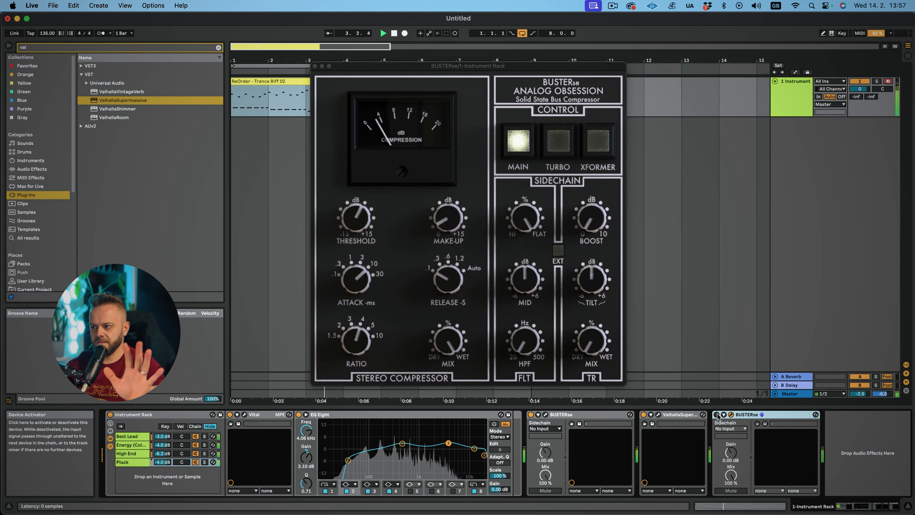
Reopen ValhallaSupermassive, lower its mix to 27.3%, and close the window
{"action": "left_click", "coordinate": [658, 415]}
{"action": "left_click", "coordinate": [363, 226]}
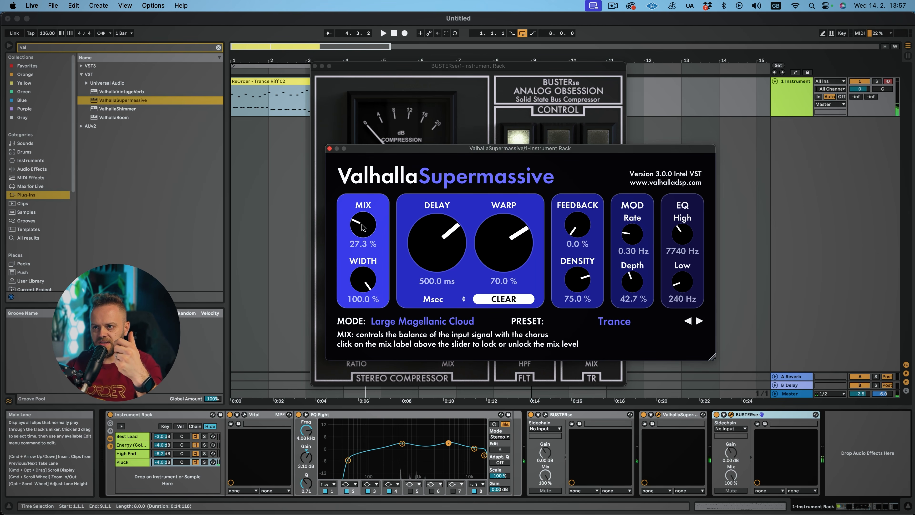
{"action": "left_click_drag", "start_coordinate": [362, 224], "coordinate": [362, 225]}
{"action": "left_click", "coordinate": [329, 148]}
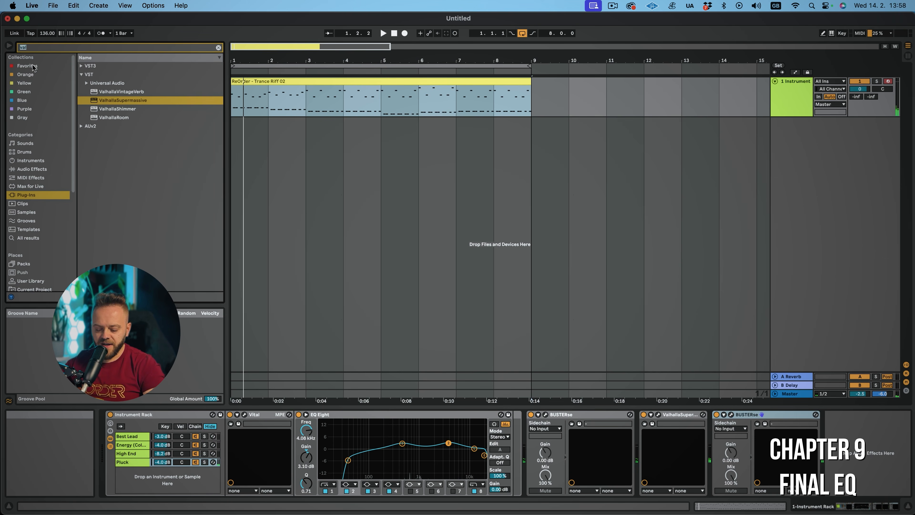
Search the audio effects for eq, add EQ Eight at the end of the chain, and switch it to M/S with a low cut
{"action": "type", "text": "eq"}
{"action": "left_click", "coordinate": [43, 170]}
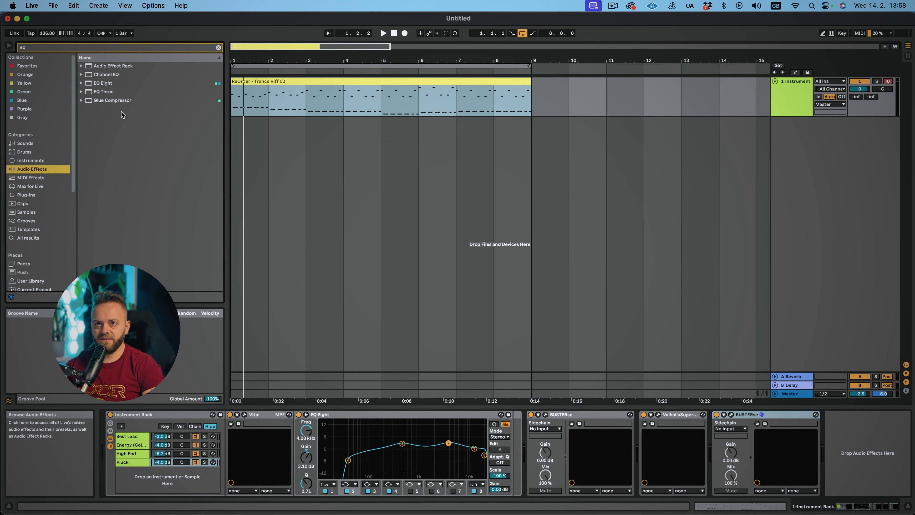
{"action": "left_click_drag", "start_coordinate": [824, 390], "coordinate": [847, 446]}
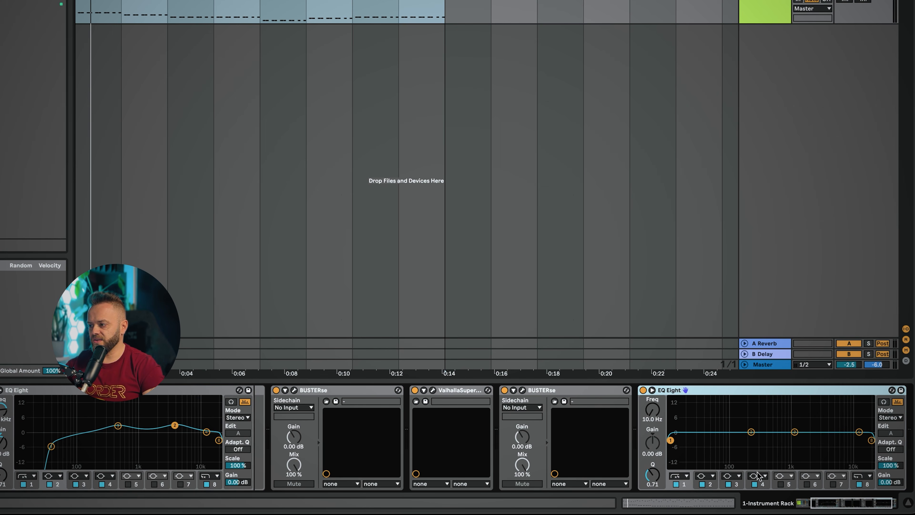
{"action": "left_click_drag", "start_coordinate": [853, 504], "coordinate": [879, 500]}
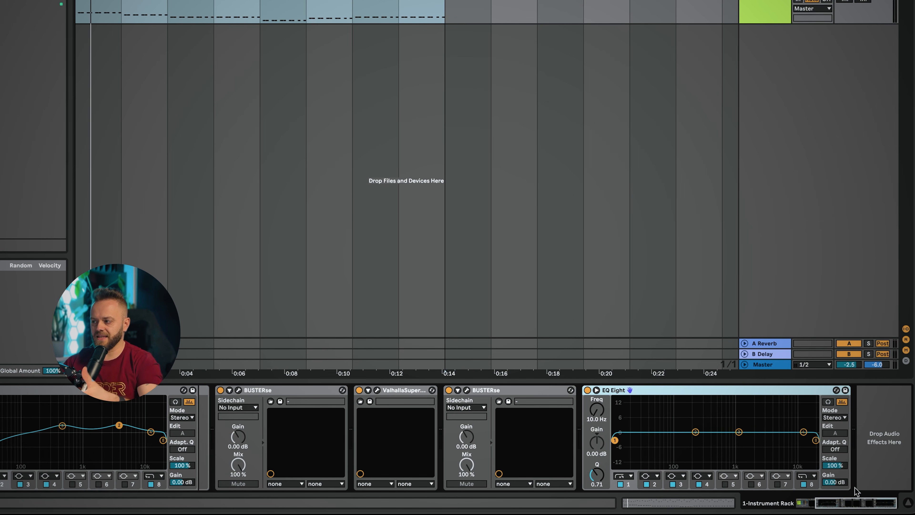
{"action": "left_click", "coordinate": [835, 418]}
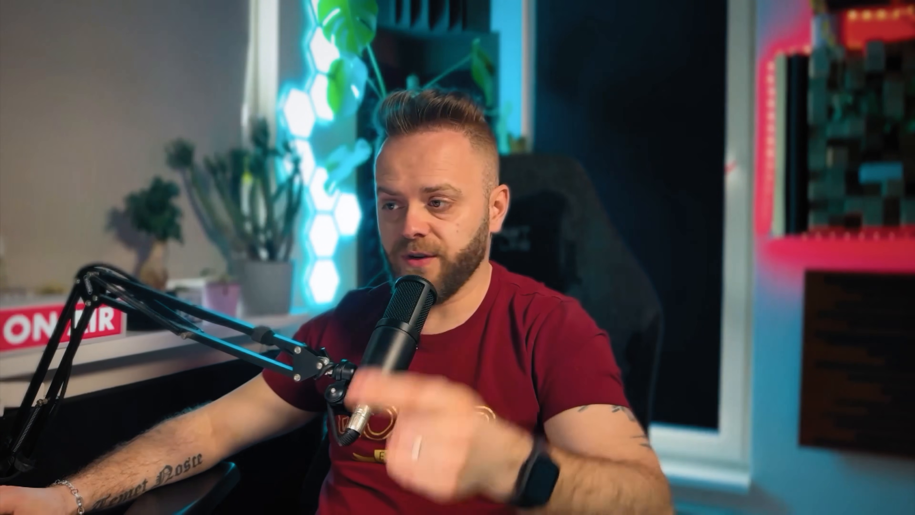
{"action": "left_click", "coordinate": [622, 476]}
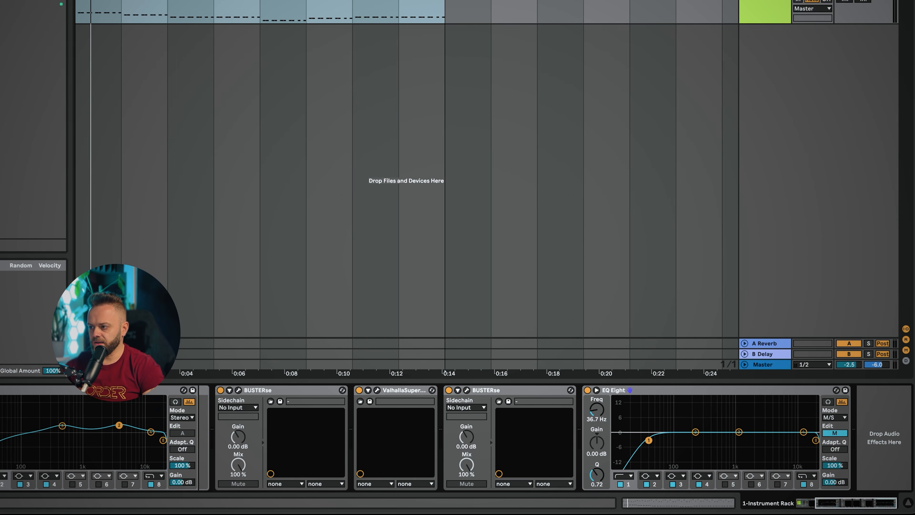
Play the clip and raise the EQ's low cut to about 153 Hz
{"action": "key", "text": "space"}
{"action": "left_click_drag", "start_coordinate": [649, 440], "coordinate": [686, 440]}
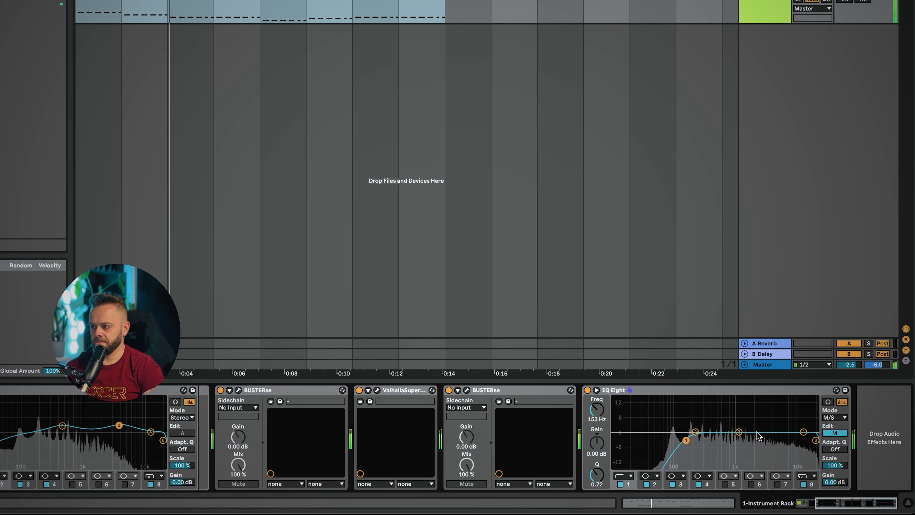
Select the high band and open the expanded EQ Eight display while toggling playback
{"action": "left_click", "coordinate": [804, 433]}
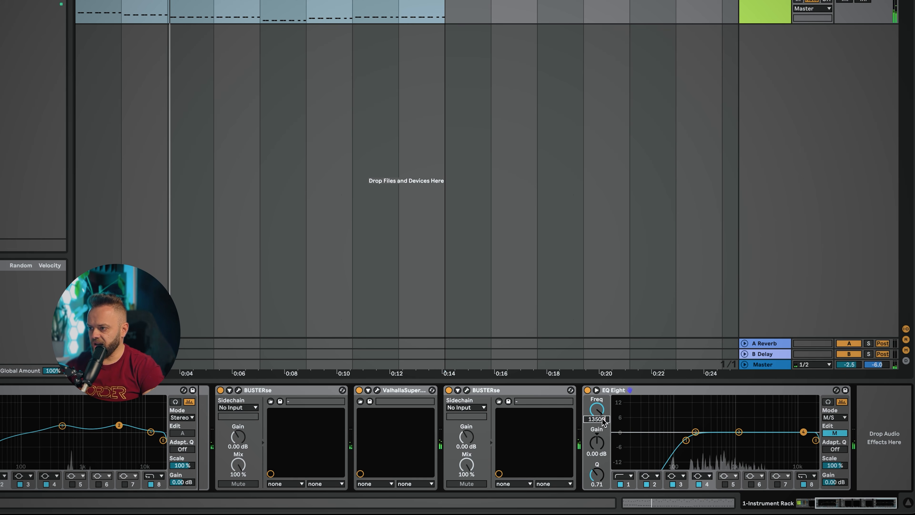
{"action": "left_click", "coordinate": [597, 390]}
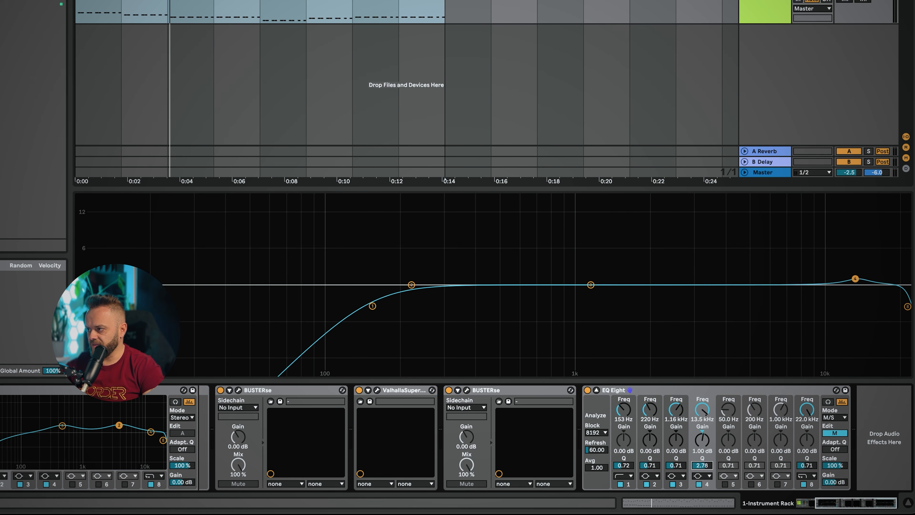
{"action": "key", "text": "space"}
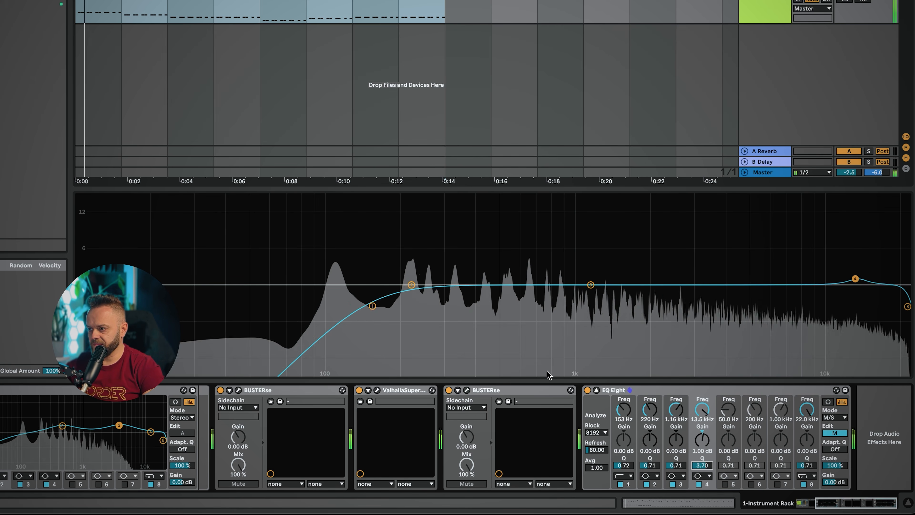
Boost the mid channel's band 3 to about 3.46 kHz and +2.56 dB while comparing against the bypassed EQ
{"action": "left_click", "coordinate": [588, 390]}
{"action": "left_click", "coordinate": [588, 390]}
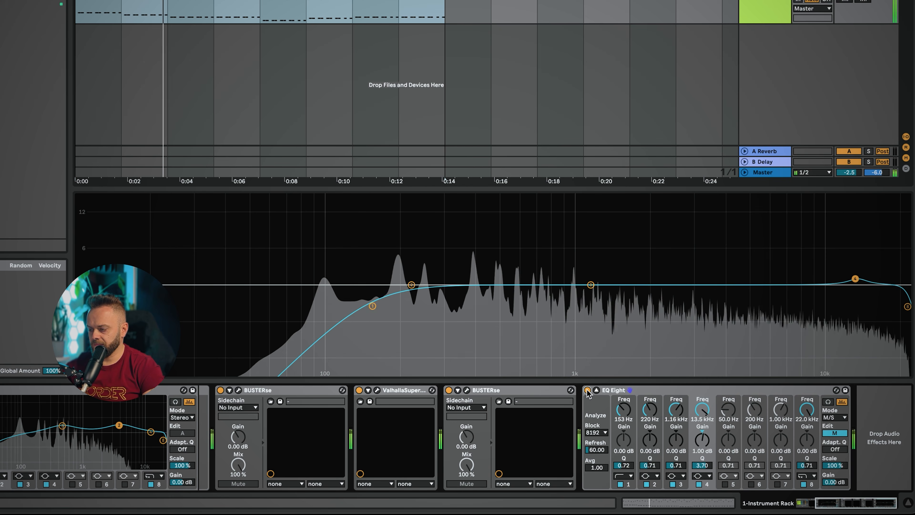
{"action": "left_click", "coordinate": [591, 285]}
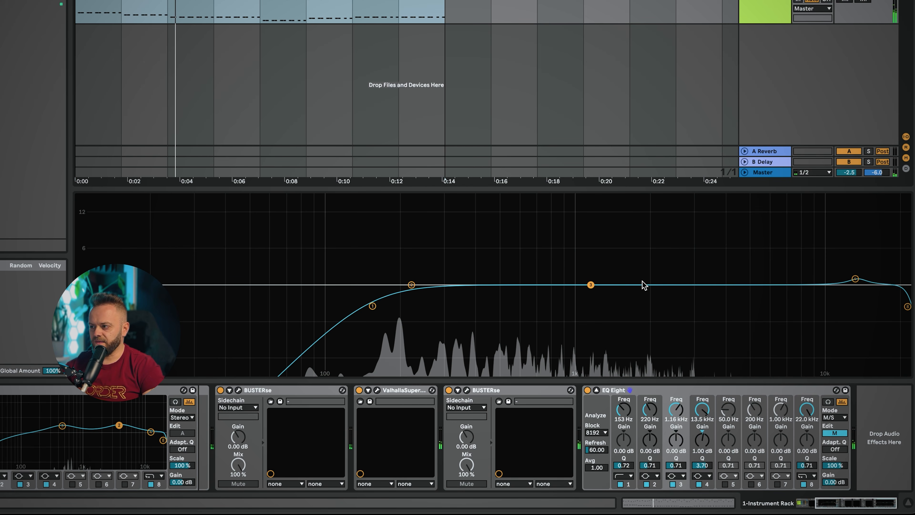
{"action": "left_click", "coordinate": [828, 402]}
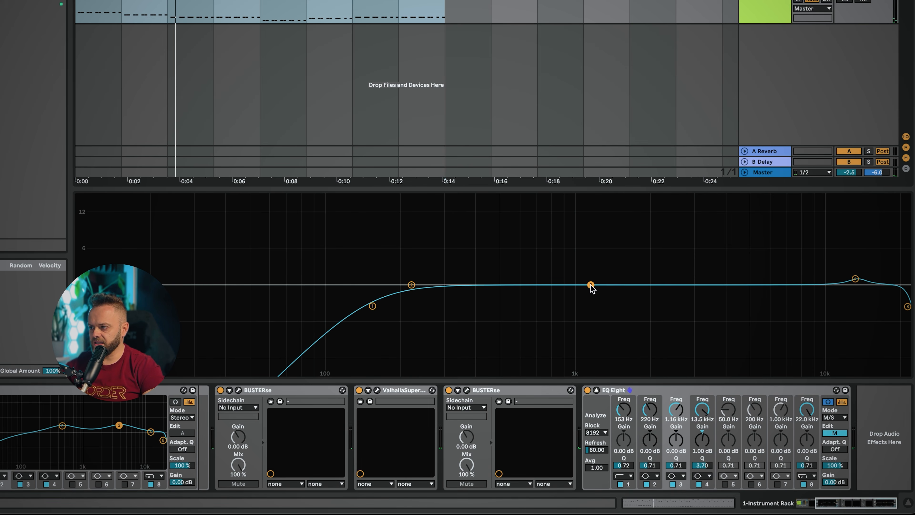
{"action": "key", "text": "space"}
{"action": "mouse_move", "coordinate": [591, 285]}
{"action": "left_mouse_down"}
{"action": "mouse_move", "coordinate": [591, 272]}
{"action": "mouse_move", "coordinate": [609, 268]}
{"action": "mouse_move", "coordinate": [736, 269]}
{"action": "mouse_move", "coordinate": [709, 270]}
{"action": "left_mouse_up"}
{"action": "left_click", "coordinate": [588, 390]}
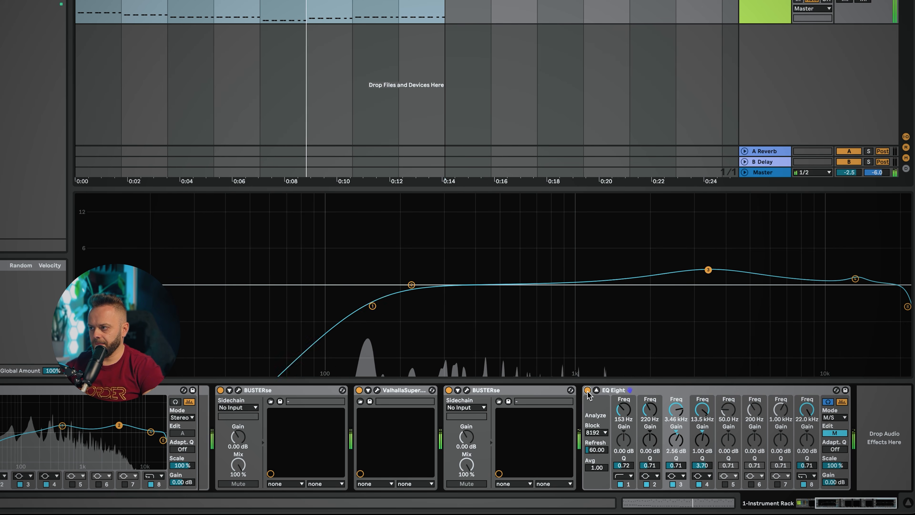
Switch to editing the side channel and make band 4 a high shelf boosted about 8.5 dB at 11.3 kHz
{"action": "left_click", "coordinate": [835, 432]}
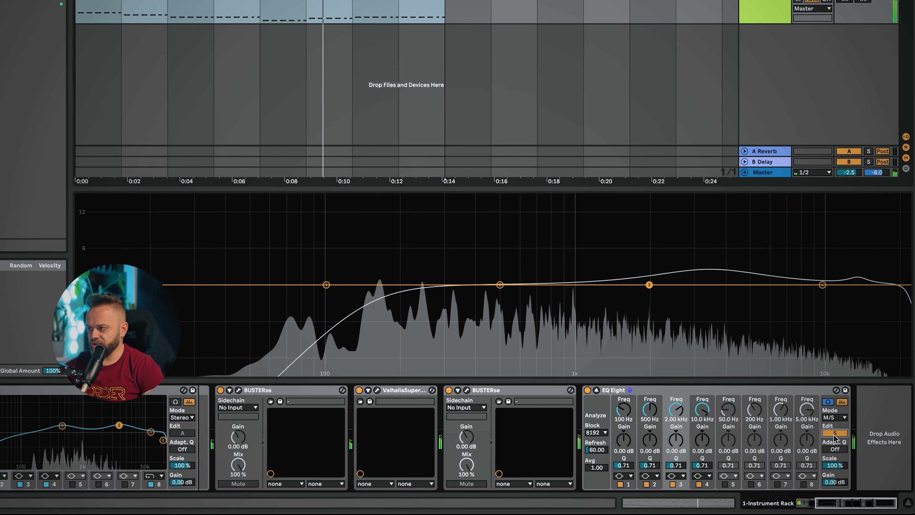
{"action": "left_click_drag", "start_coordinate": [823, 285], "coordinate": [824, 269]}
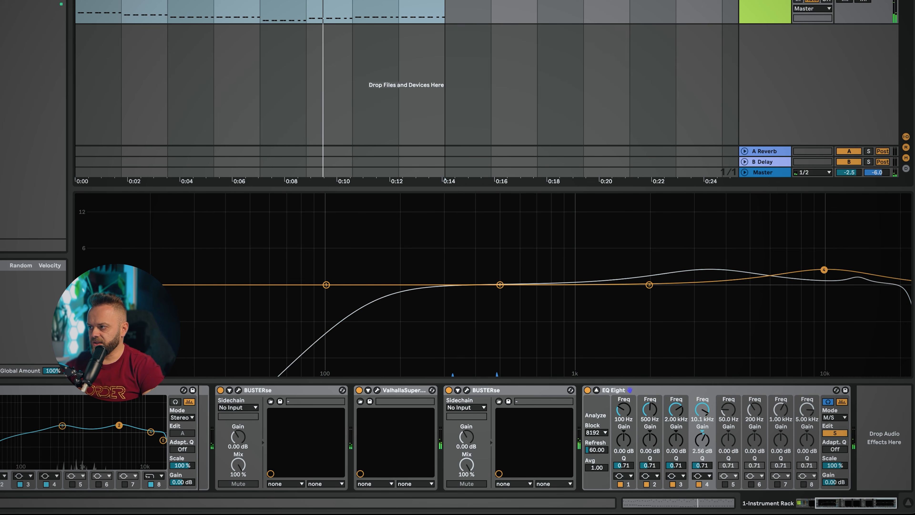
{"action": "left_click", "coordinate": [703, 476]}
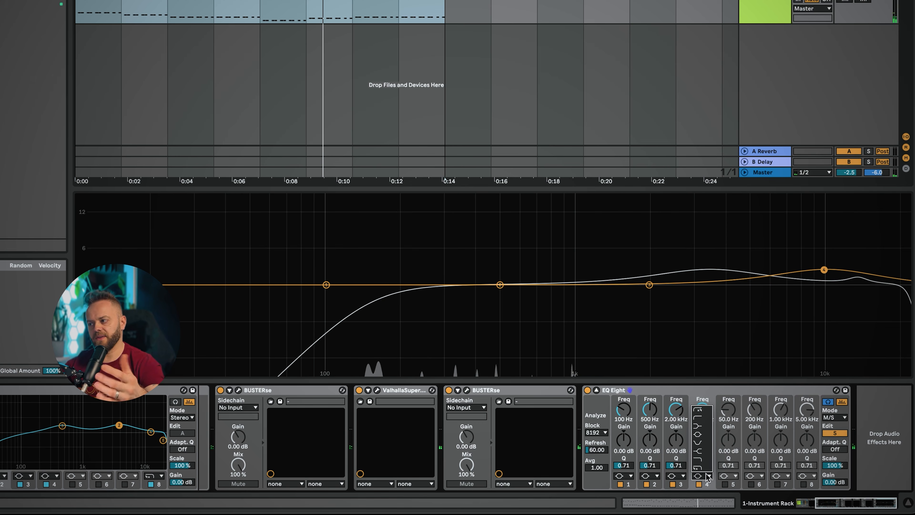
{"action": "left_click", "coordinate": [701, 452]}
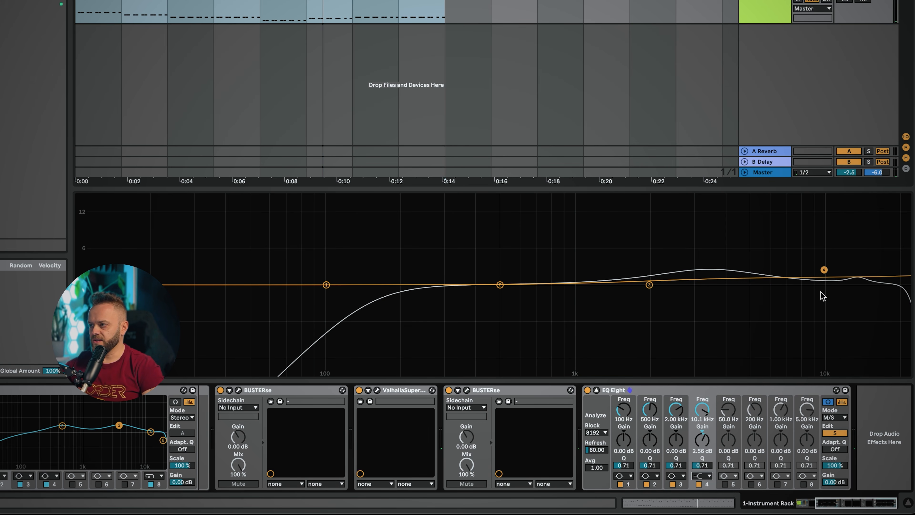
{"action": "key", "text": "space"}
{"action": "left_click_drag", "start_coordinate": [824, 271], "coordinate": [836, 235]}
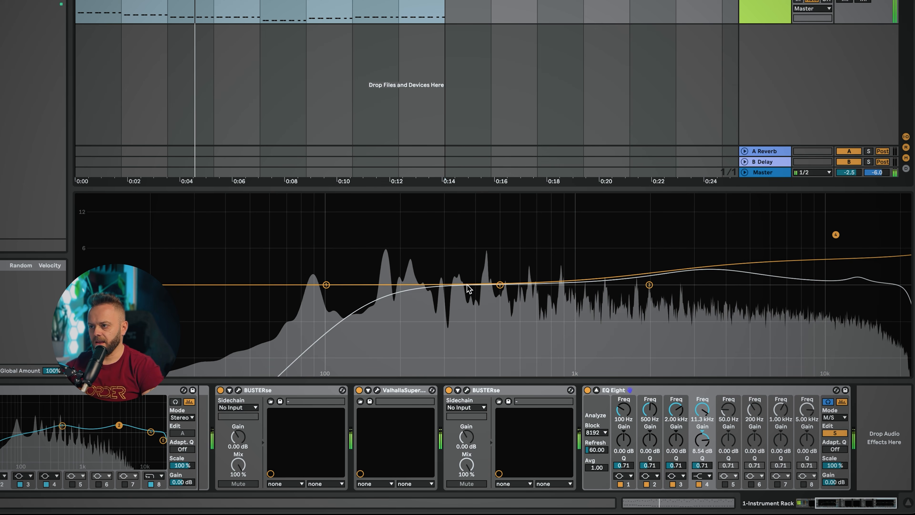
Boost the side channel's band 2 about 2.75 dB at 413 Hz and switch editing back to the mid channel
{"action": "left_click_drag", "start_coordinate": [500, 285], "coordinate": [479, 268]}
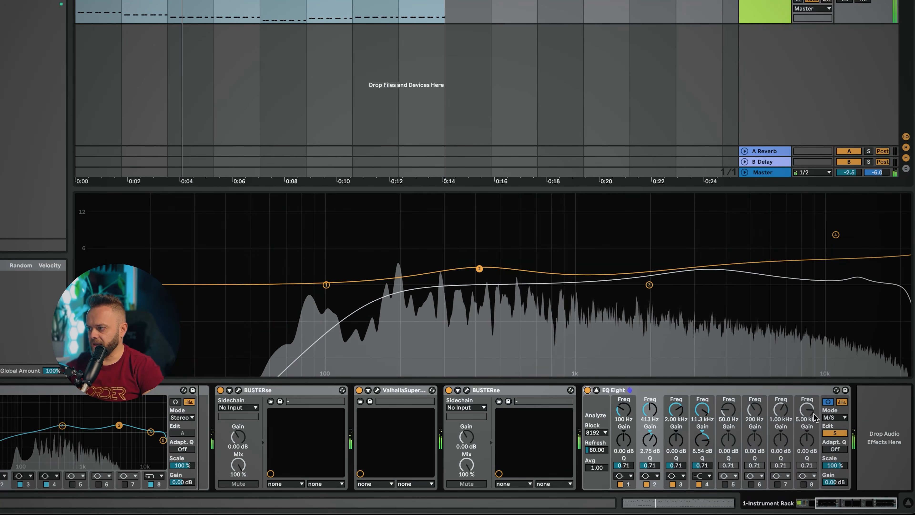
{"action": "left_click", "coordinate": [835, 432]}
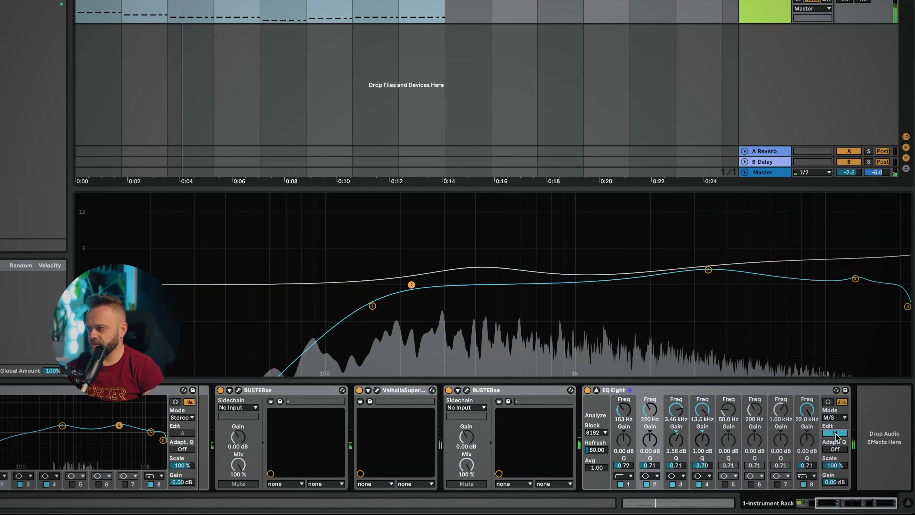
{"action": "key", "text": "Escape"}
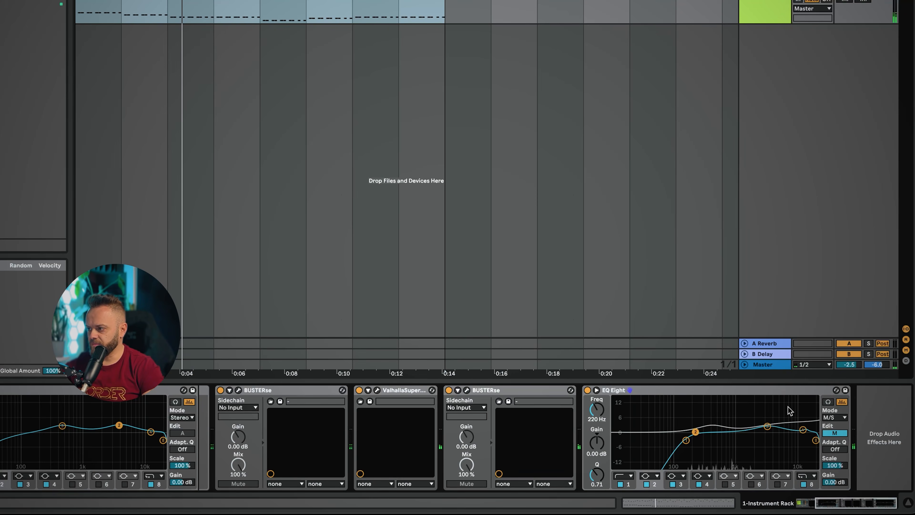
{"action": "key", "text": "ctrl+alt+e"}
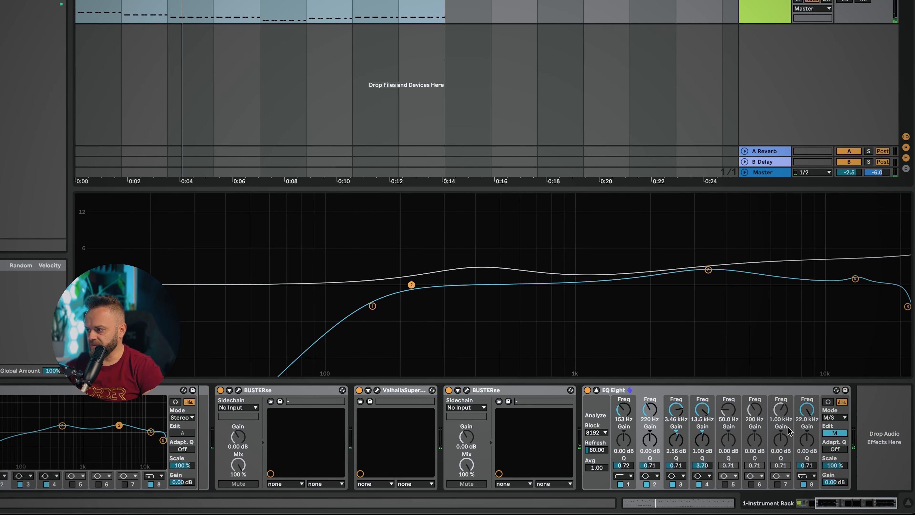
Enable mid band 5 as a bell boost of about 3.3 dB at 8.81 kHz with a Q of 1.40
{"action": "left_click", "coordinate": [725, 484]}
{"action": "left_click_drag", "start_coordinate": [252, 285], "coordinate": [678, 291]}
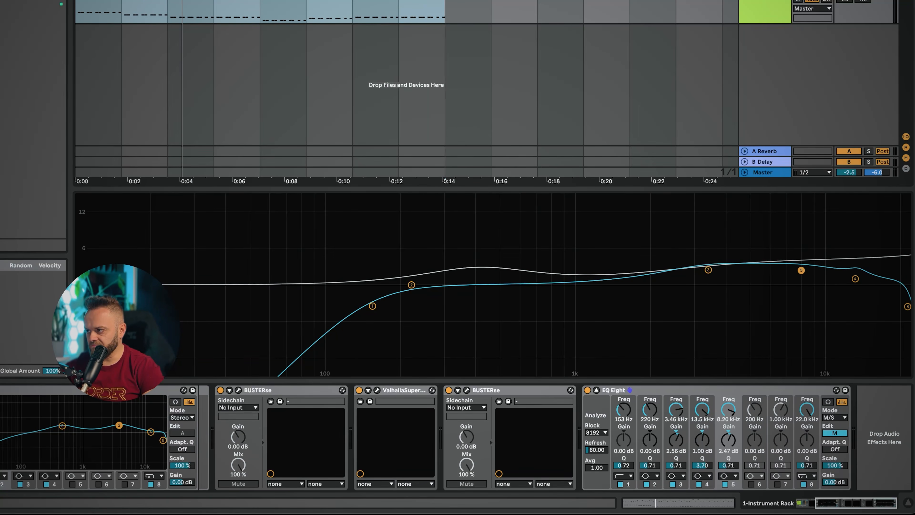
{"action": "key", "text": "space"}
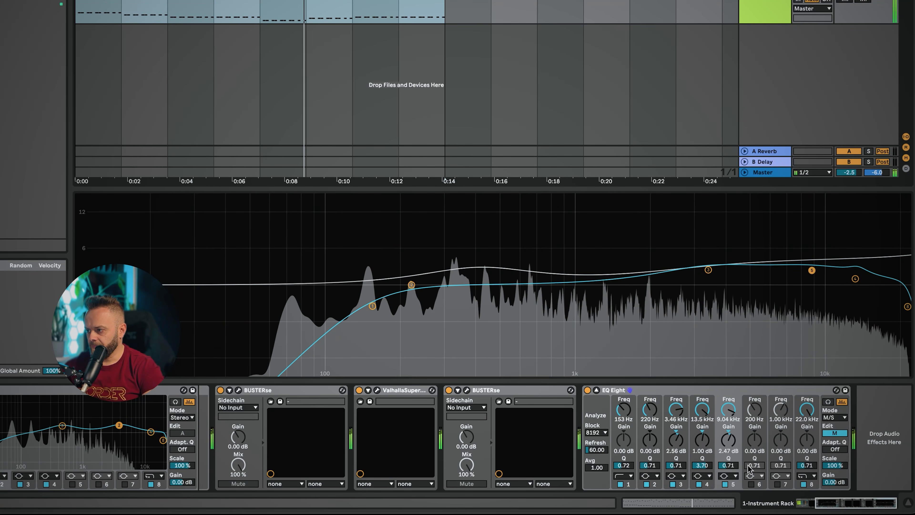
{"action": "left_click_drag", "start_coordinate": [728, 466], "coordinate": [728, 445]}
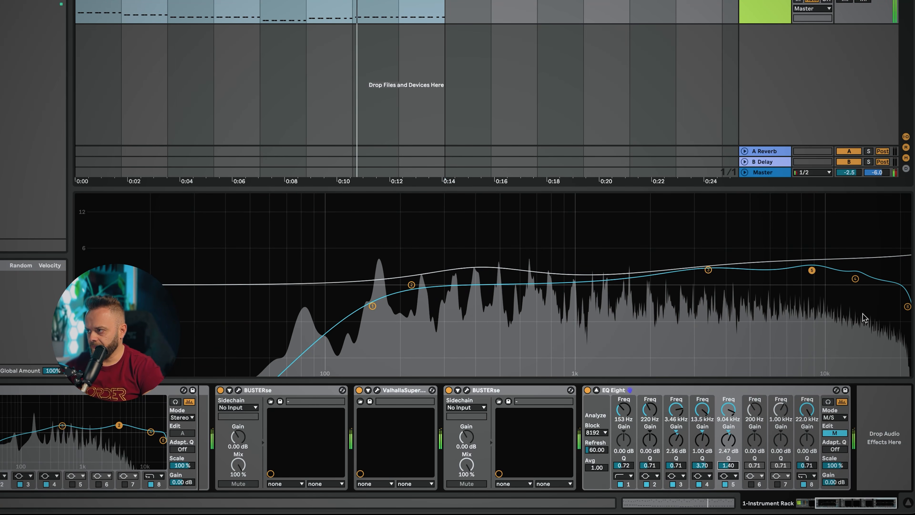
{"action": "left_click_drag", "start_coordinate": [813, 268], "coordinate": [809, 266]}
{"action": "left_click", "coordinate": [828, 402]}
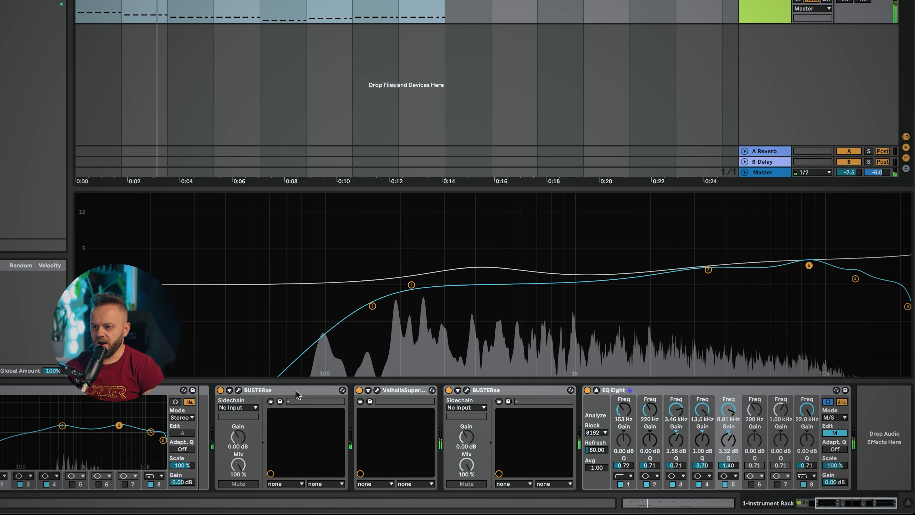
Bypass and re-enable the first BUSTERse compressor and the EQ to compare the processed sound
{"action": "left_click", "coordinate": [293, 397]}
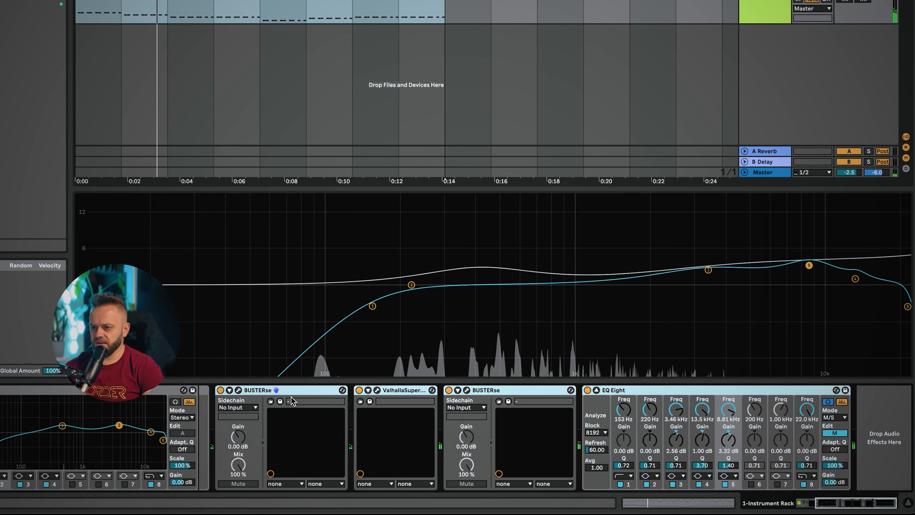
{"action": "left_click", "coordinate": [220, 390]}
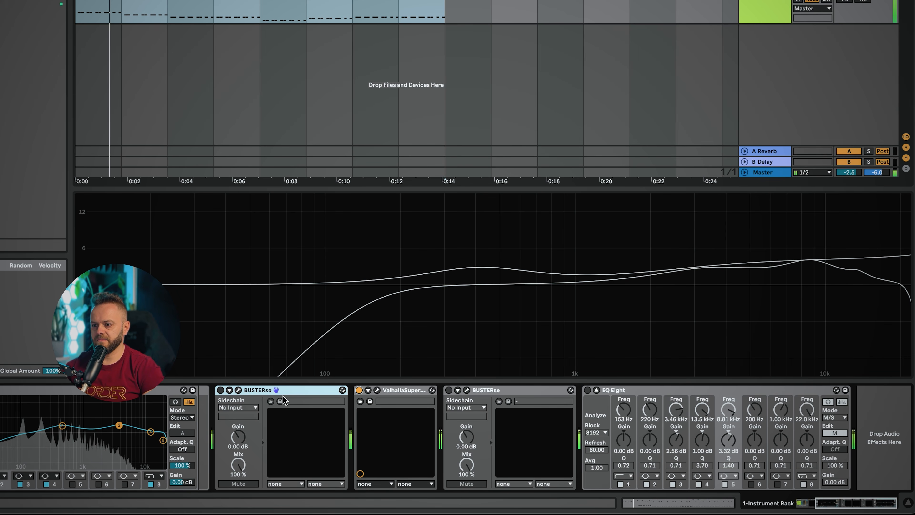
{"action": "left_click", "coordinate": [220, 391]}
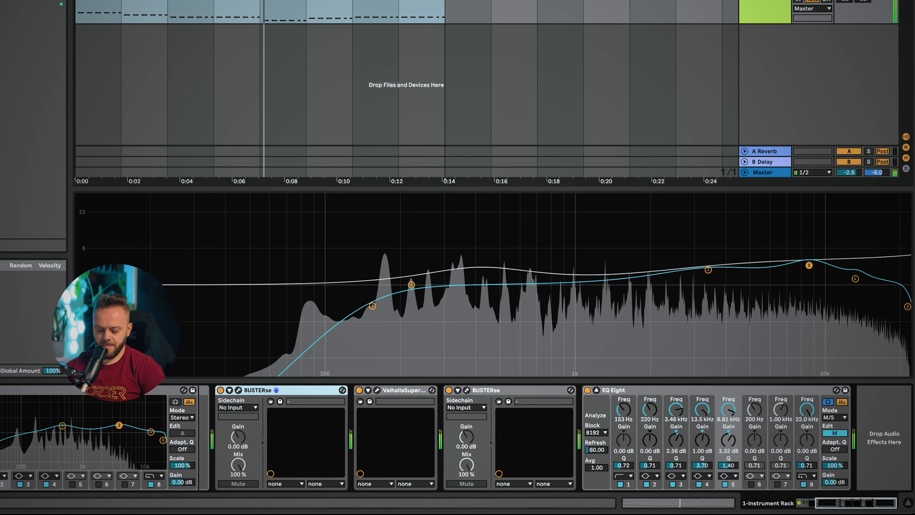
{"action": "key", "text": "0"}
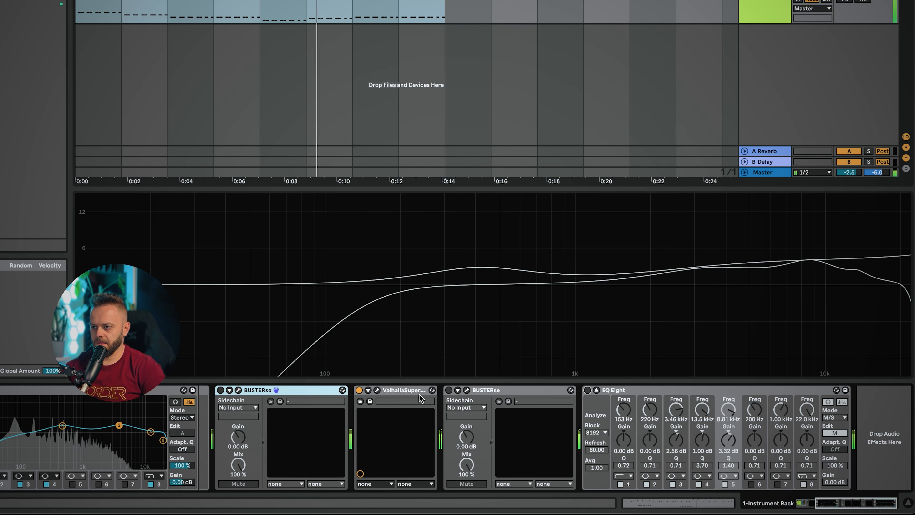
{"action": "key", "text": "0"}
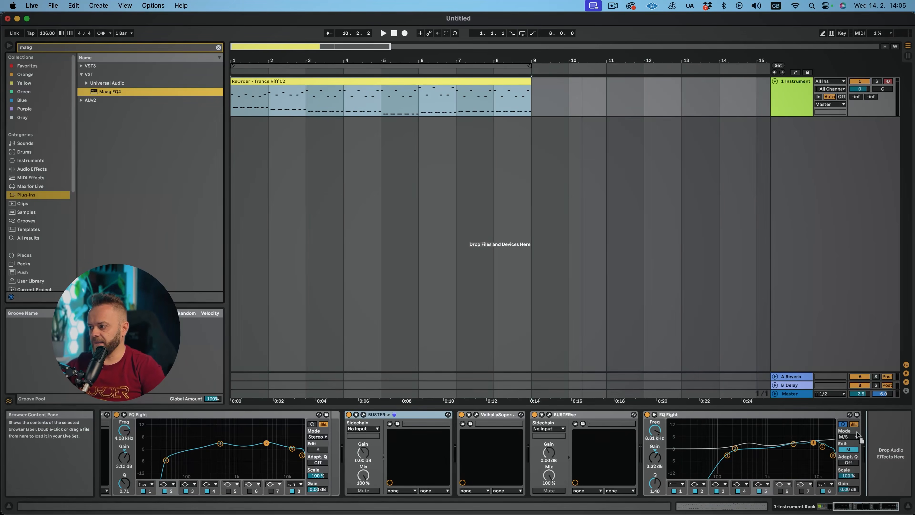
{"action": "left_click_drag", "start_coordinate": [110, 91], "coordinate": [857, 435]}
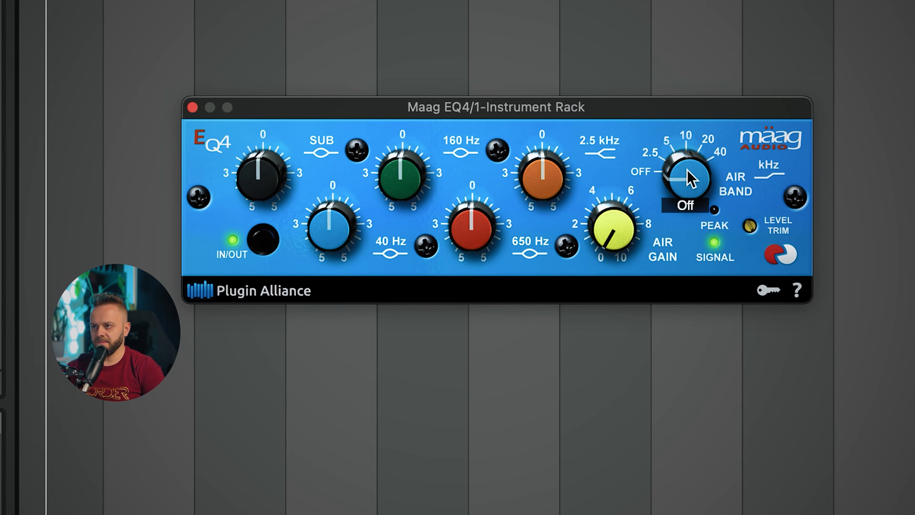
On the Maag EQ4, set the Air Band to 10 kHz, raise Air Gain, and nudge the 650 Hz and 2.5 kHz bands up about +0.5
{"action": "left_click_drag", "start_coordinate": [687, 174], "coordinate": [705, 147]}
{"action": "left_click_drag", "start_coordinate": [612, 233], "coordinate": [616, 217]}
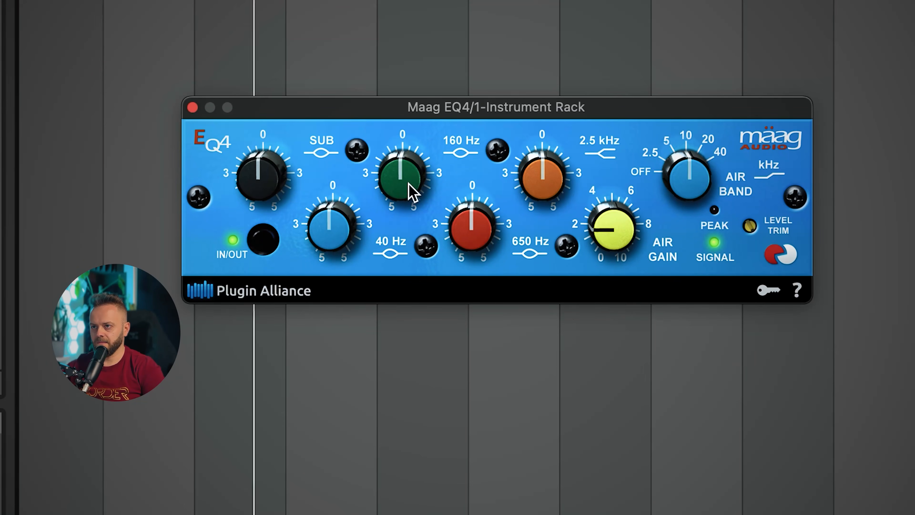
{"action": "left_click_drag", "start_coordinate": [476, 240], "coordinate": [482, 237]}
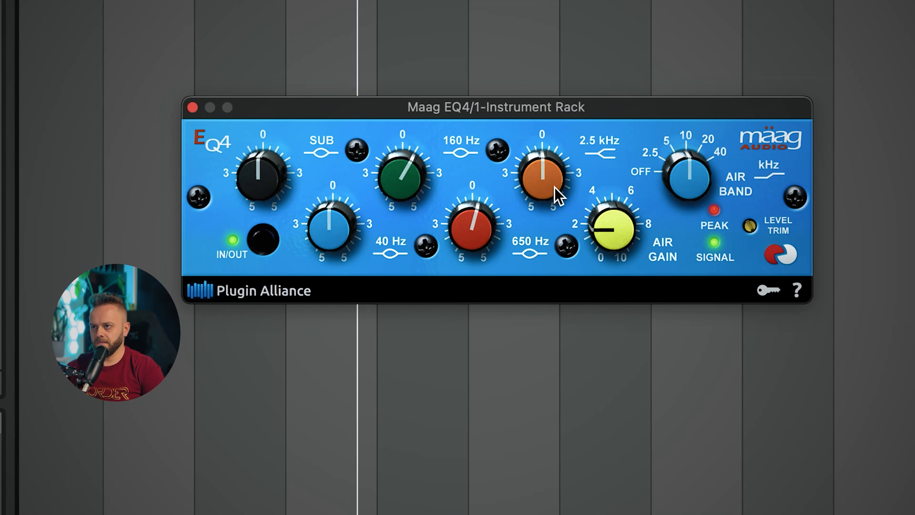
{"action": "left_click_drag", "start_coordinate": [555, 186], "coordinate": [552, 182]}
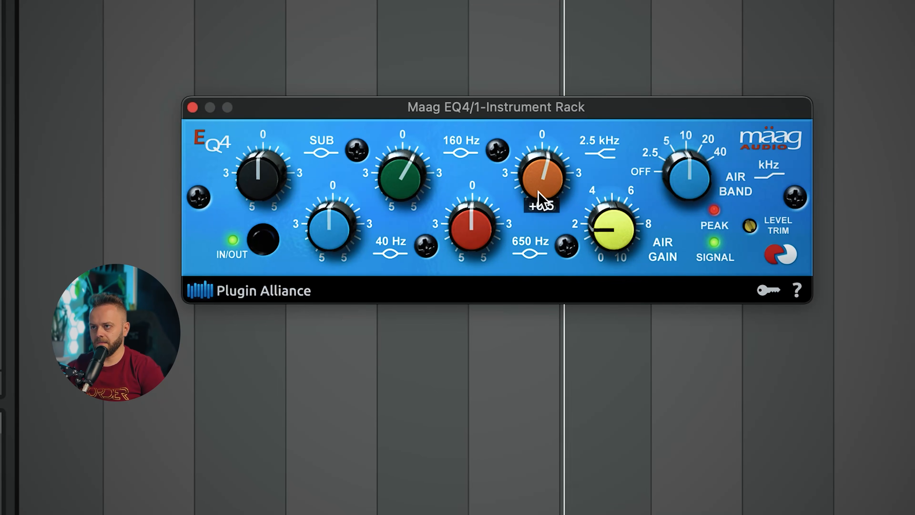
{"action": "key", "text": "space"}
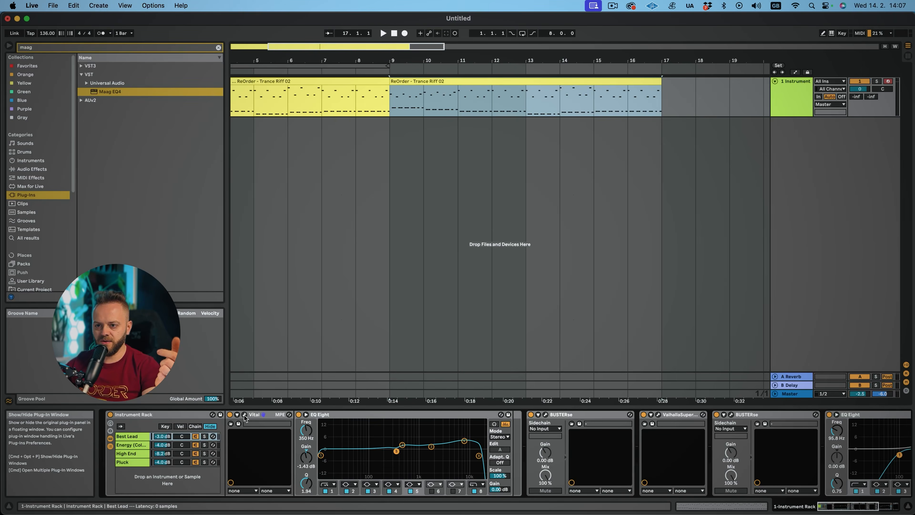
Open the Vital plugin windows of the Best Lead and Energy chains to compare their effect settings
{"action": "left_click", "coordinate": [245, 415]}
{"action": "left_click", "coordinate": [238, 416]}
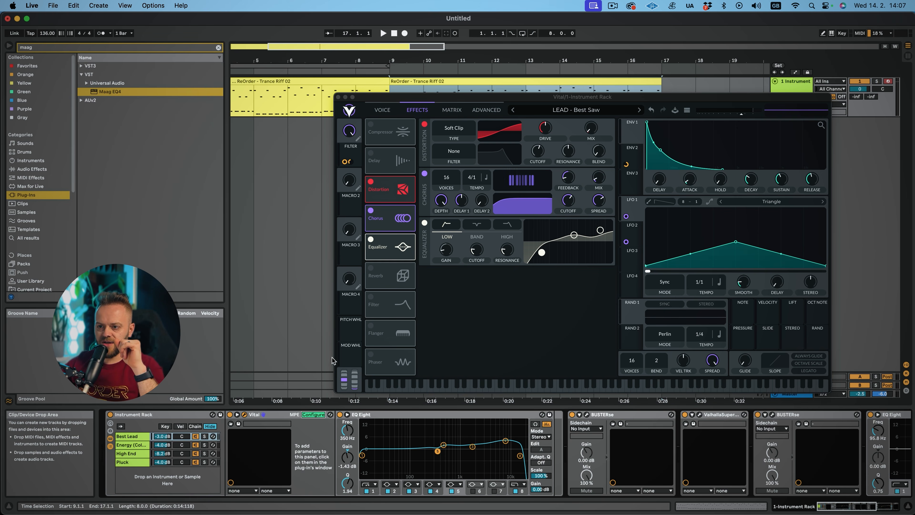
{"action": "left_click", "coordinate": [353, 134]}
{"action": "left_click", "coordinate": [132, 445]}
{"action": "left_click", "coordinate": [237, 415]}
{"action": "left_click", "coordinate": [310, 415]}
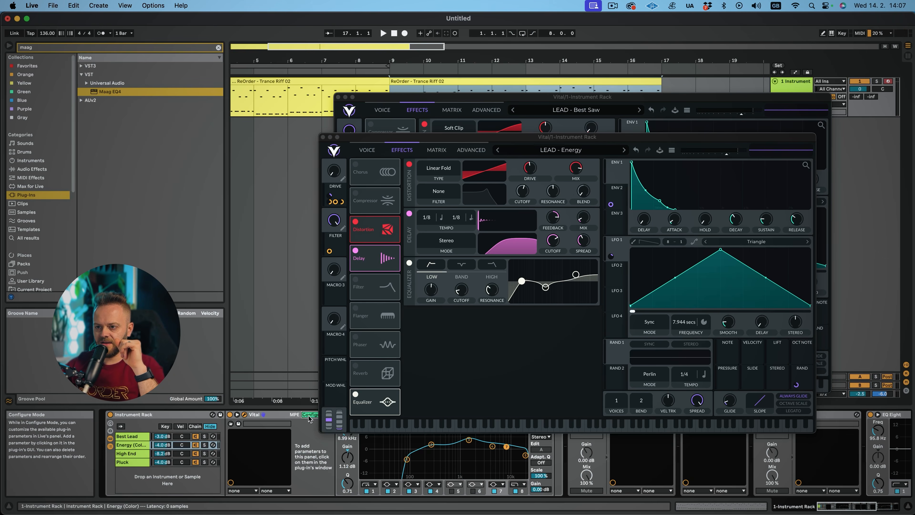
{"action": "left_click", "coordinate": [311, 414]}
{"action": "left_click", "coordinate": [258, 418]}
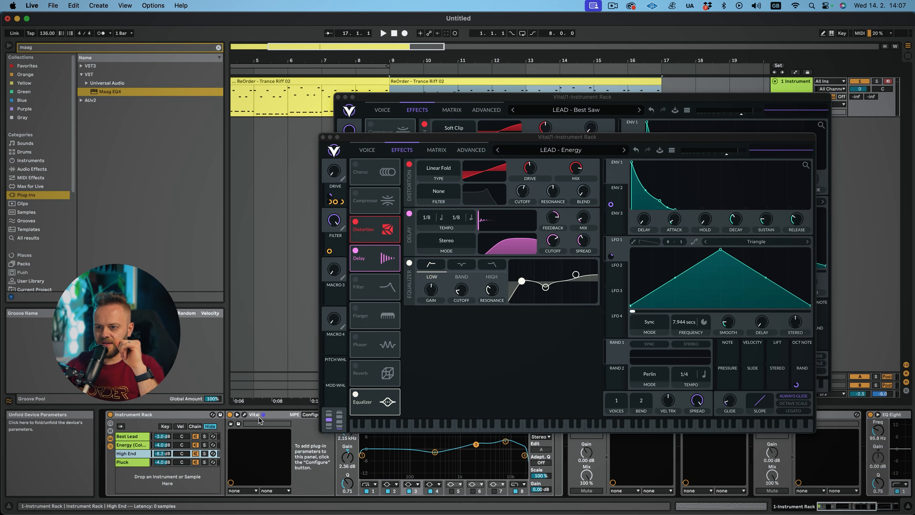
In the Pluck chain's Vital, map a parameter to Macro 1 in Configure mode and close the plugin windows
{"action": "left_click", "coordinate": [138, 463]}
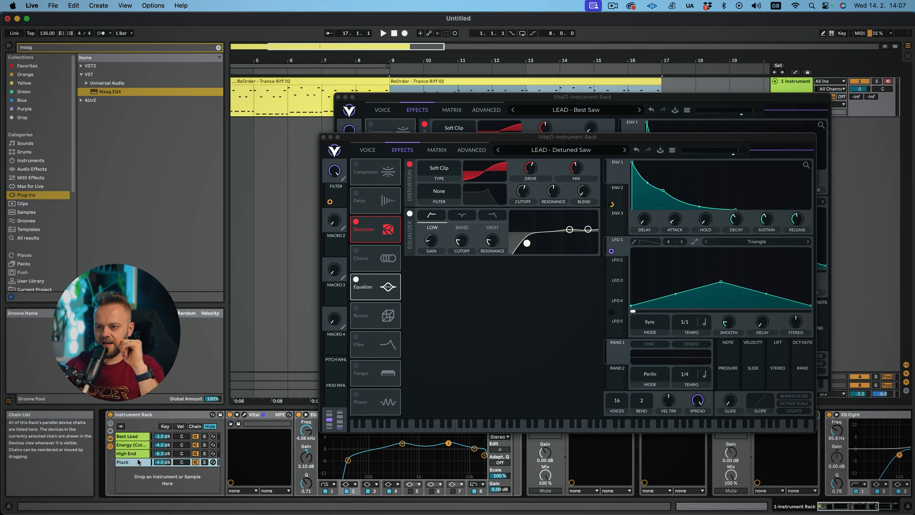
{"action": "left_click", "coordinate": [244, 415]}
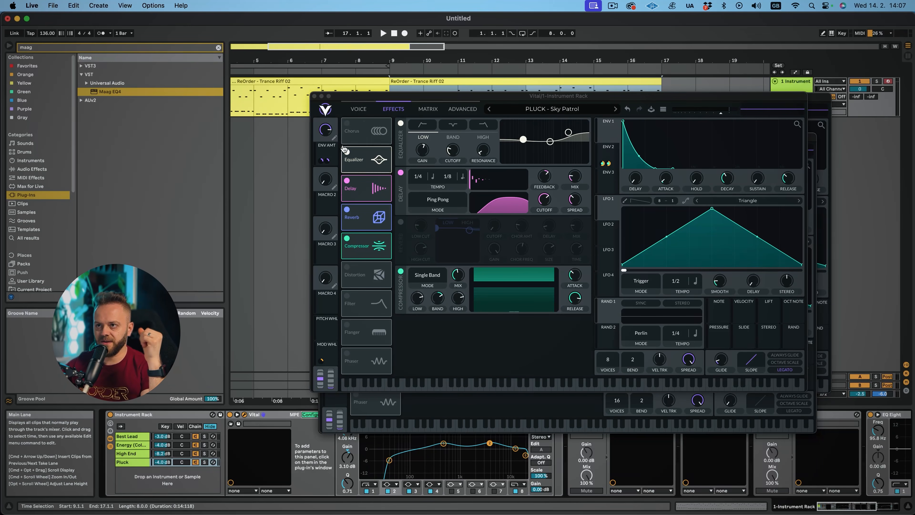
{"action": "left_click", "coordinate": [325, 135]}
{"action": "left_click", "coordinate": [315, 96]}
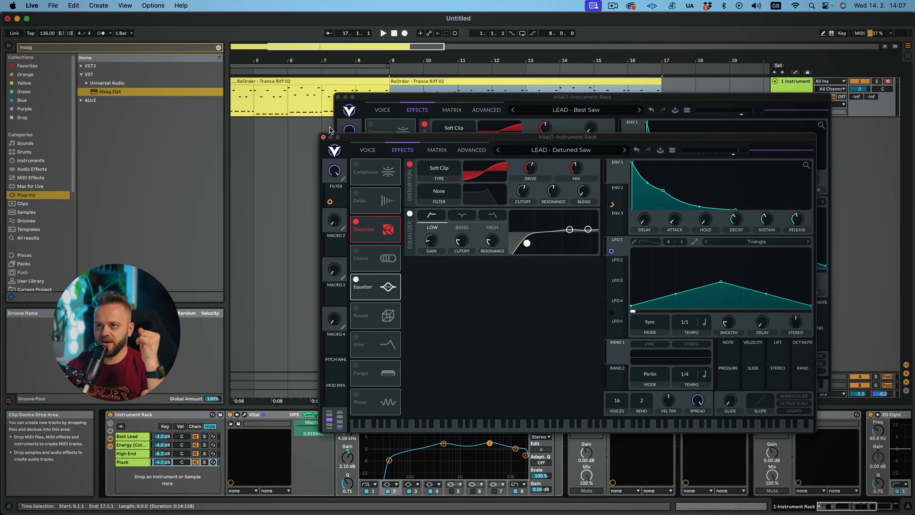
{"action": "left_click", "coordinate": [339, 97]}
{"action": "left_click", "coordinate": [323, 137]}
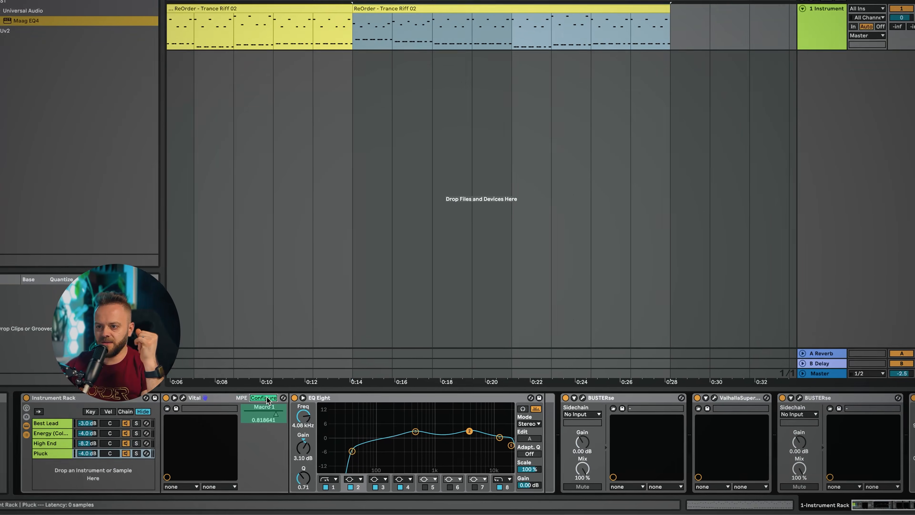
{"action": "left_click", "coordinate": [267, 398]}
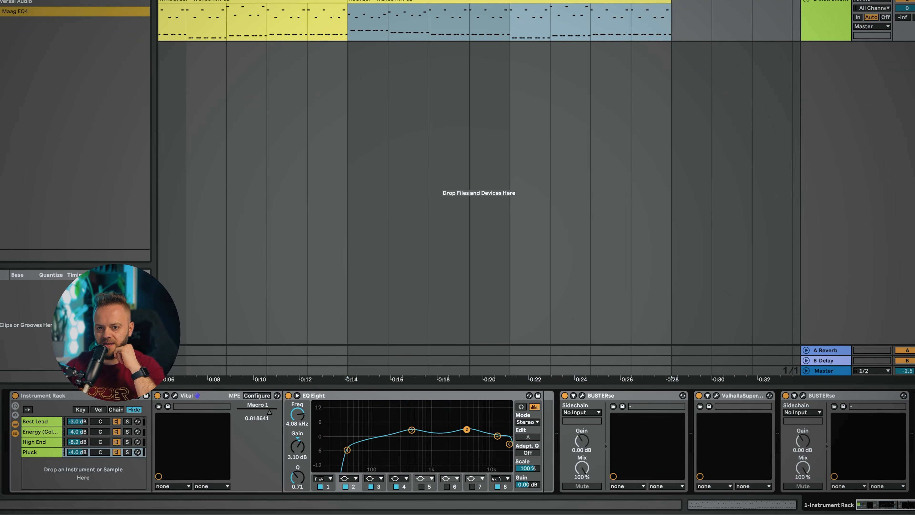
Show the rack's macros and map the Vital Macro 1 parameter of the Pluck, High End and Best Lead chains to rack Macro 1
{"action": "left_click", "coordinate": [16, 406]}
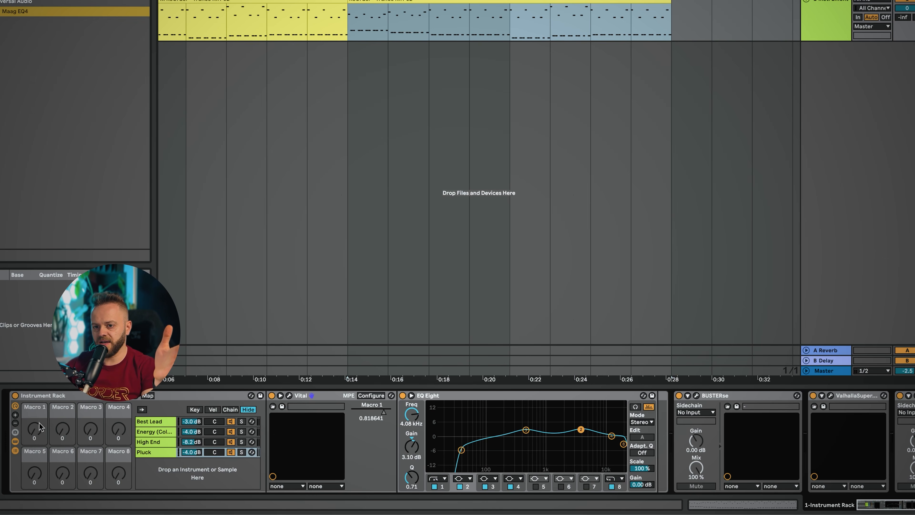
{"action": "scroll", "coordinate": [382, 412], "scroll_direction": "right", "scroll_amount": 1}
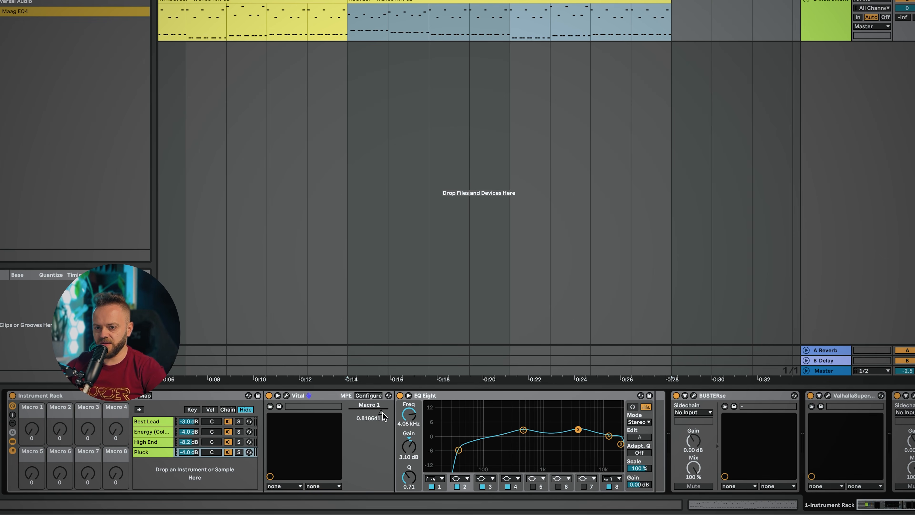
{"action": "right_click", "coordinate": [386, 419]}
{"action": "left_click", "coordinate": [427, 287]}
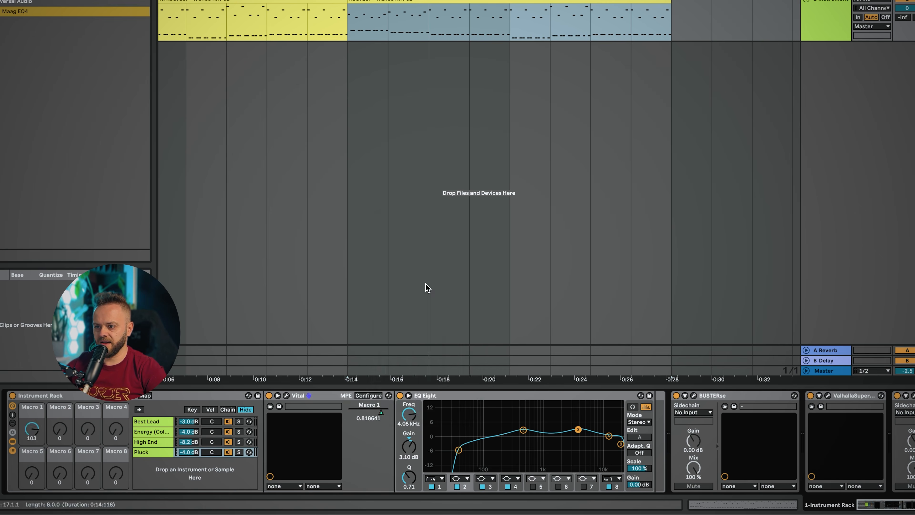
{"action": "left_click", "coordinate": [151, 444]}
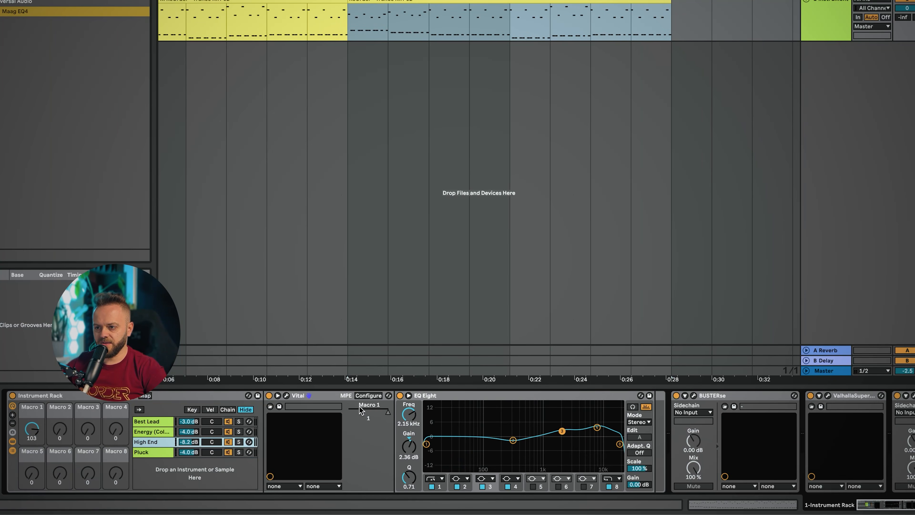
{"action": "right_click", "coordinate": [389, 417]}
{"action": "left_click", "coordinate": [433, 287]}
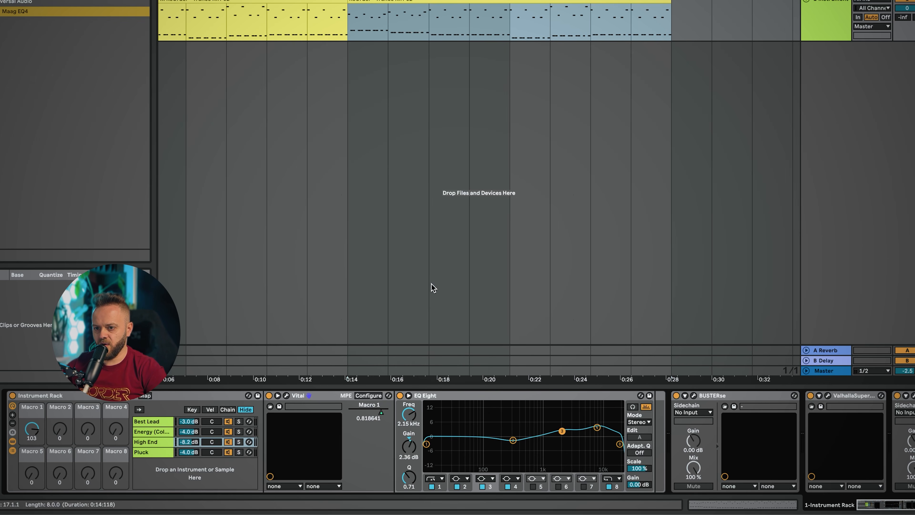
{"action": "left_click", "coordinate": [154, 432]}
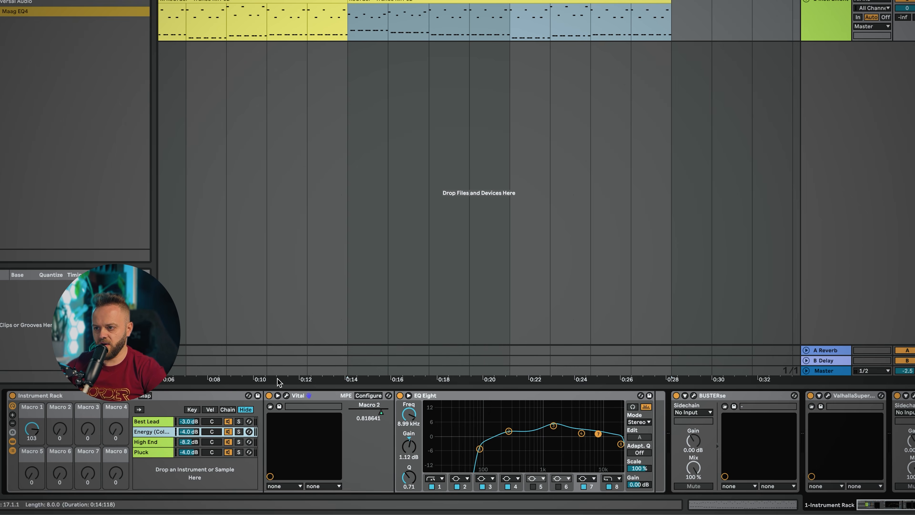
{"action": "left_click", "coordinate": [158, 422]}
{"action": "right_click", "coordinate": [389, 414]}
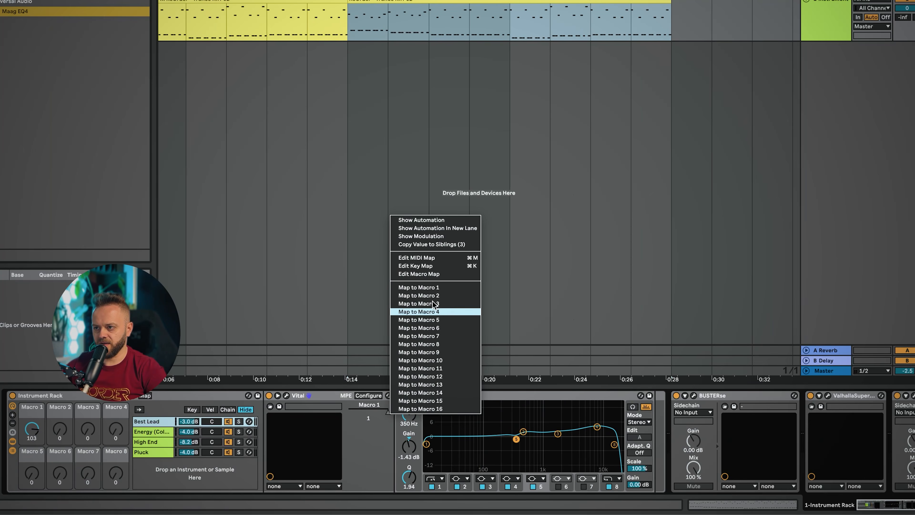
{"action": "left_click", "coordinate": [433, 288]}
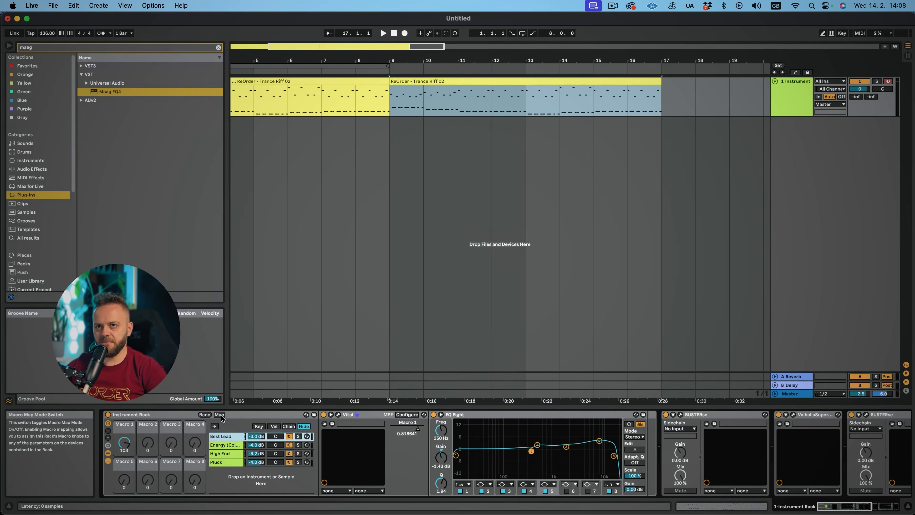
In the macro mappings list, set the Pluck mapping's maximum to 0.80
{"action": "left_click", "coordinate": [220, 415]}
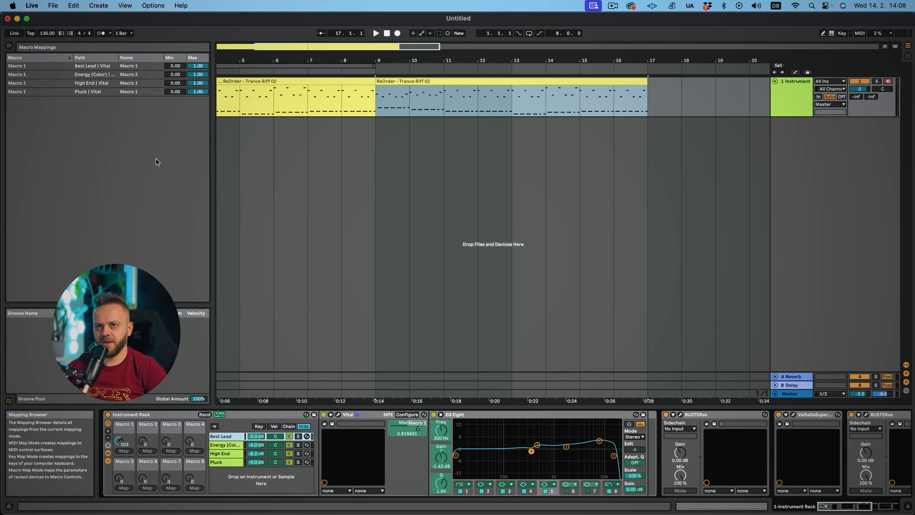
{"action": "left_click", "coordinate": [199, 93]}
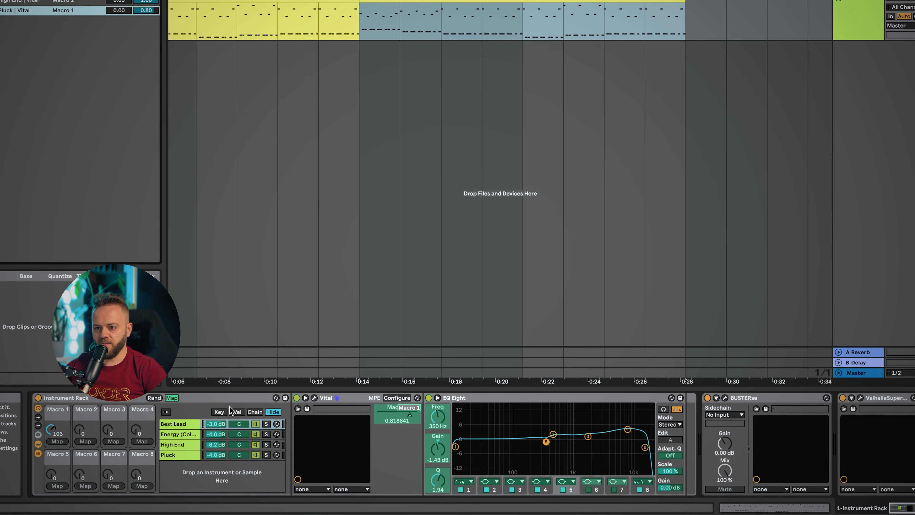
{"action": "left_click", "coordinate": [176, 399]}
Audition the chains one at a time by toggling chain activators on and off during playback
{"action": "left_click", "coordinate": [256, 455]}
{"action": "left_click", "coordinate": [256, 444]}
{"action": "left_click", "coordinate": [256, 435]}
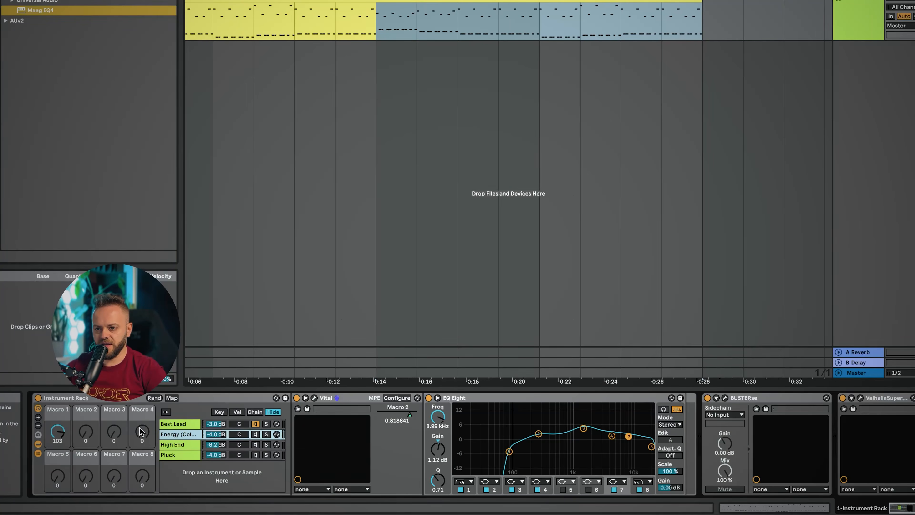
{"action": "key", "text": "space"}
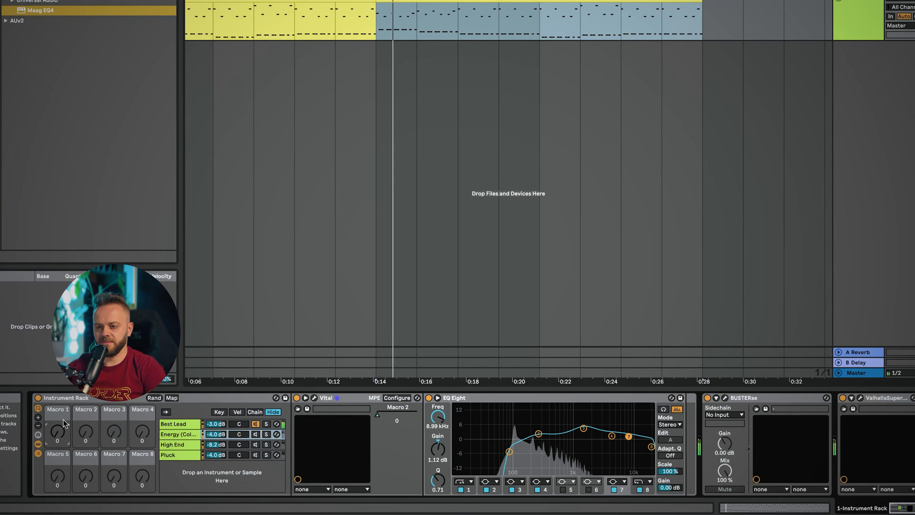
{"action": "left_click", "coordinate": [256, 434]}
{"action": "left_click", "coordinate": [256, 424]}
{"action": "key", "text": "space"}
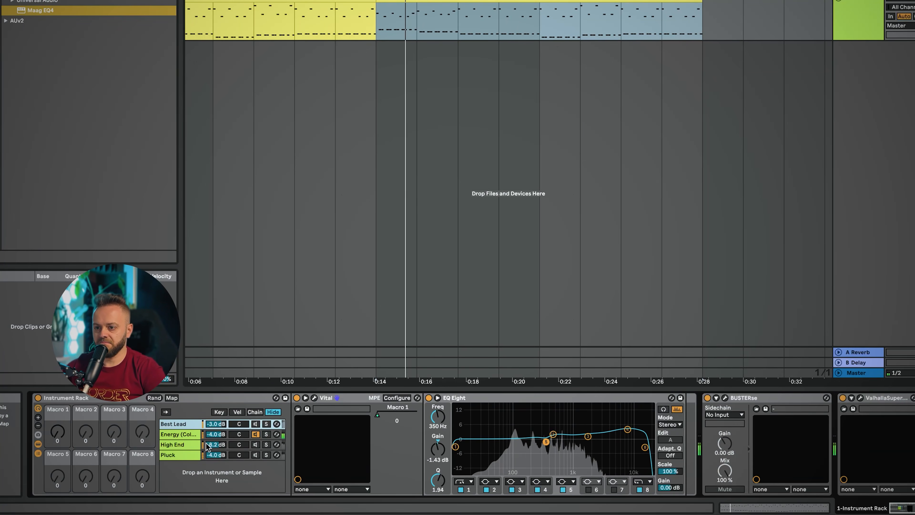
{"action": "key", "text": "space"}
{"action": "left_click", "coordinate": [255, 435]}
{"action": "left_click", "coordinate": [256, 446]}
{"action": "key", "text": "space"}
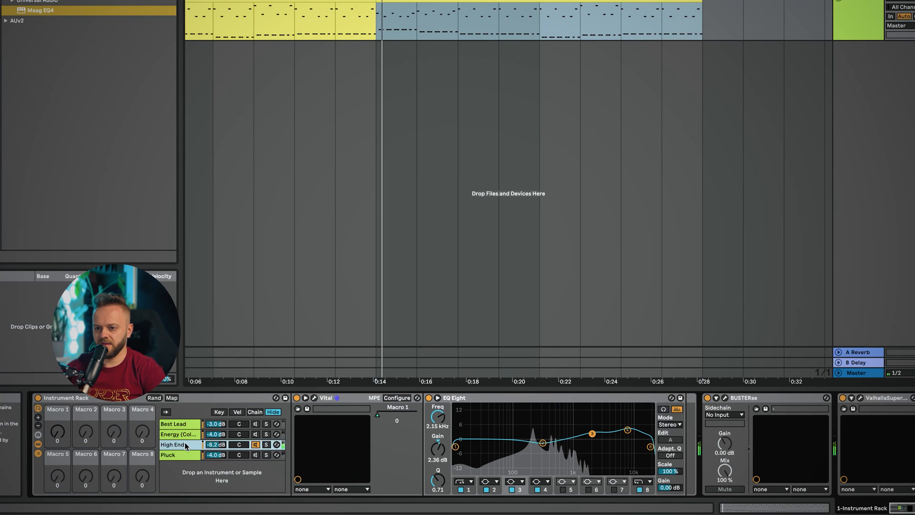
{"action": "left_click", "coordinate": [255, 445]}
{"action": "left_click", "coordinate": [256, 456]}
{"action": "key", "text": "space"}
{"action": "key", "text": "space"}
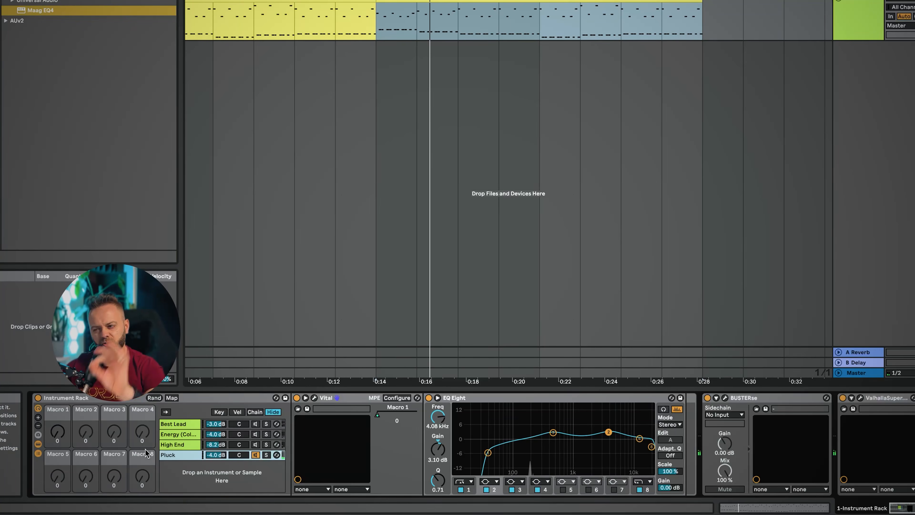
Set the Pluck mapping's range on Macro 1 to a minimum of 0.21 and a maximum of 0.76
{"action": "left_click", "coordinate": [171, 397]}
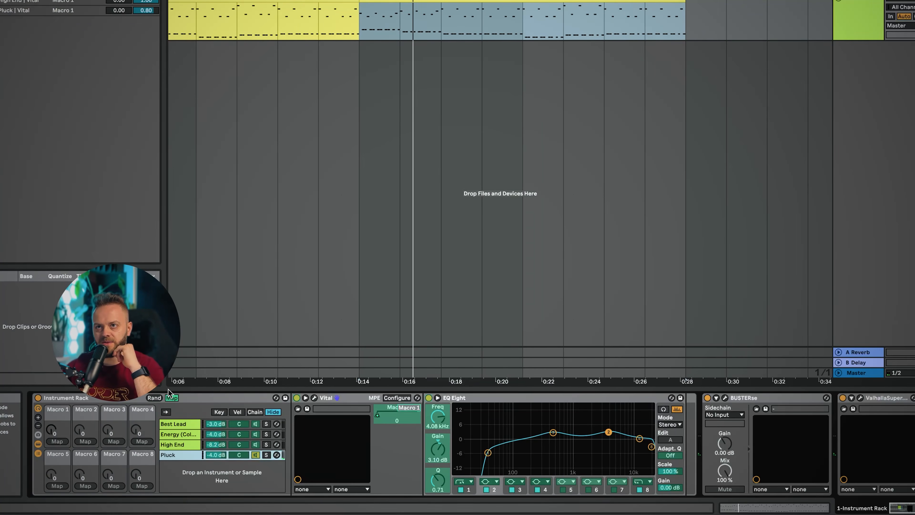
{"action": "left_click_drag", "start_coordinate": [120, 14], "coordinate": [123, 12]}
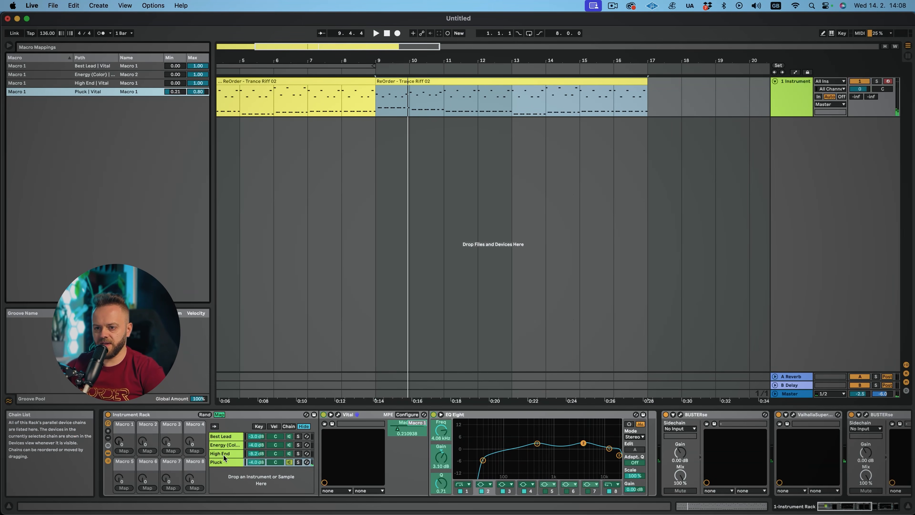
{"action": "left_click", "coordinate": [220, 415]}
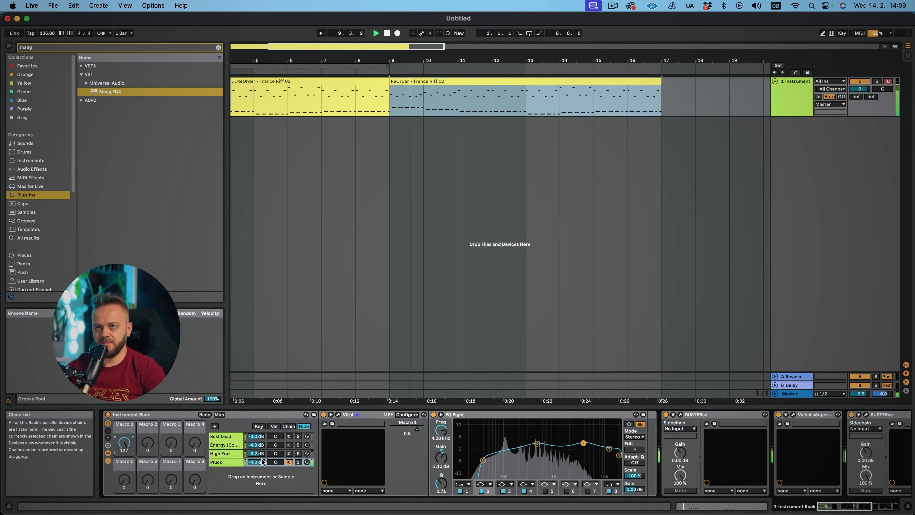
{"action": "left_click", "coordinate": [220, 414]}
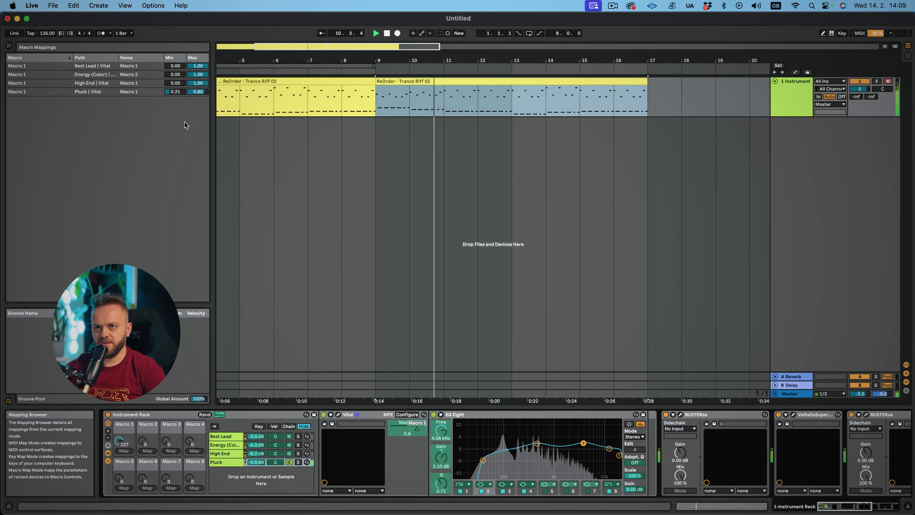
{"action": "left_click", "coordinate": [196, 92]}
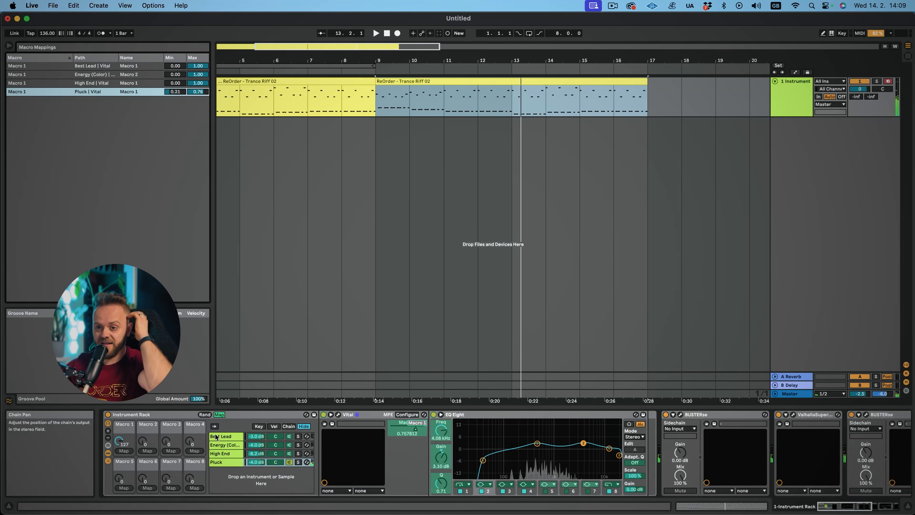
{"action": "left_click", "coordinate": [219, 415]}
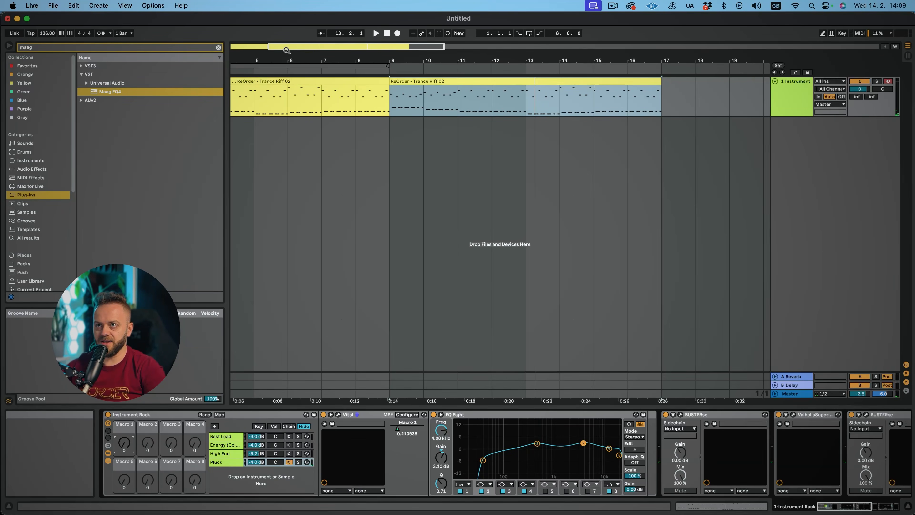
Draw a Macro 1 automation ramp rising from the clip start to about 119 at bar 9
{"action": "left_click_drag", "start_coordinate": [287, 51], "coordinate": [248, 46]}
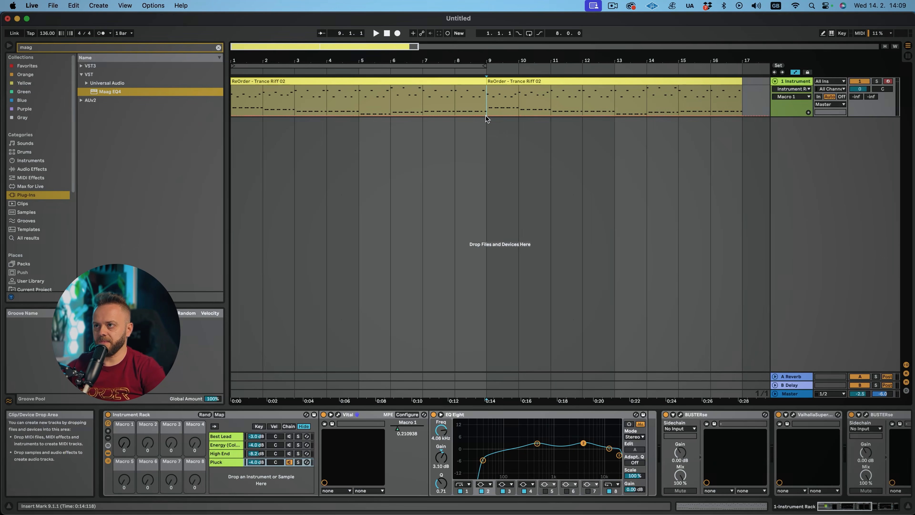
{"action": "left_click", "coordinate": [487, 115]}
{"action": "left_click", "coordinate": [232, 115]}
{"action": "left_click_drag", "start_coordinate": [487, 116], "coordinate": [486, 87]}
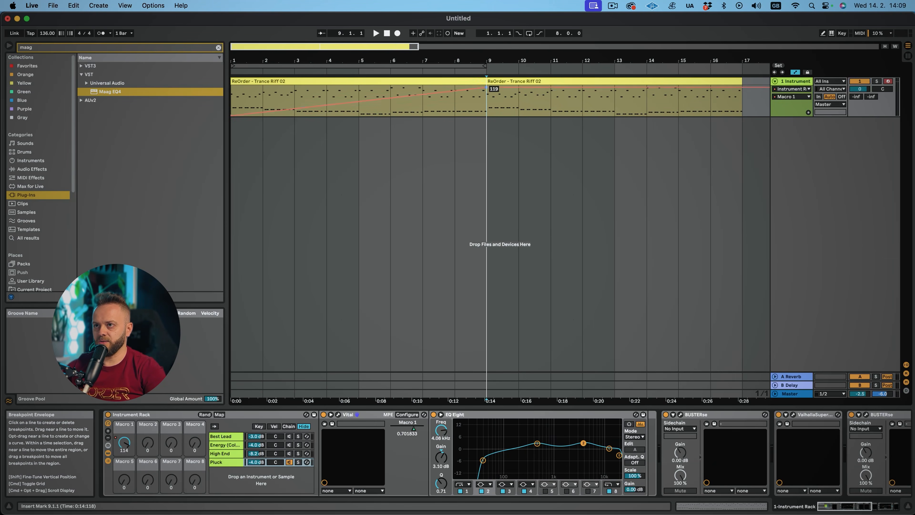